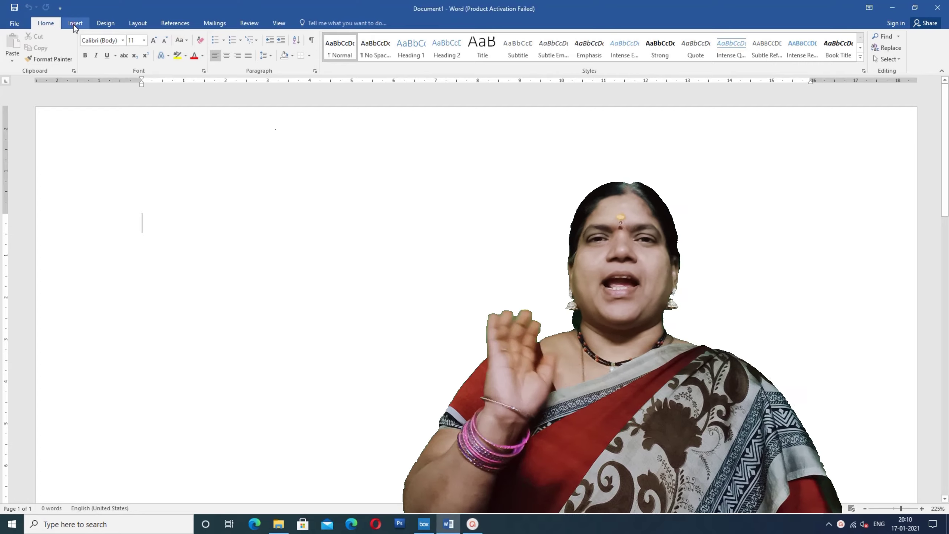
# - Enter "Insert menu" on the first line of the document and "Picture" on the line below
pyautogui.write('i')
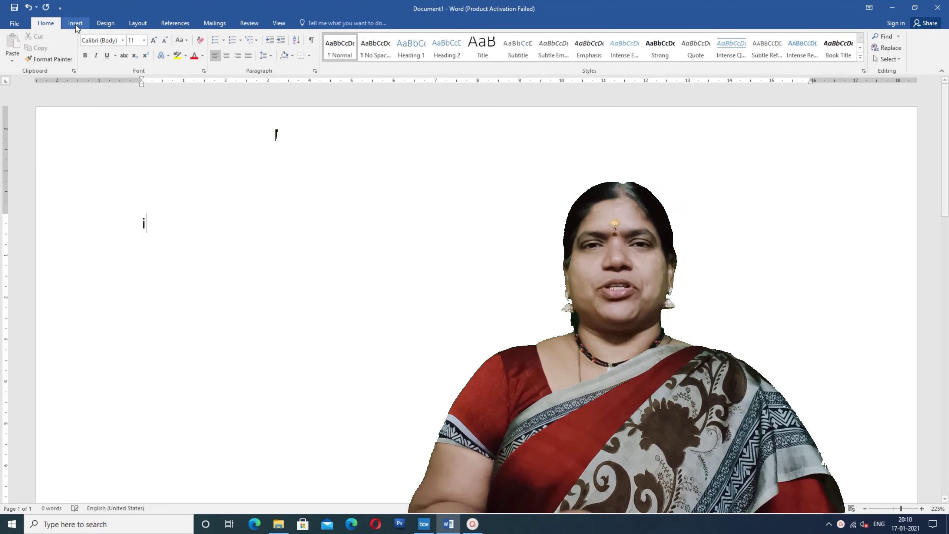
pyautogui.write('nsert menu')
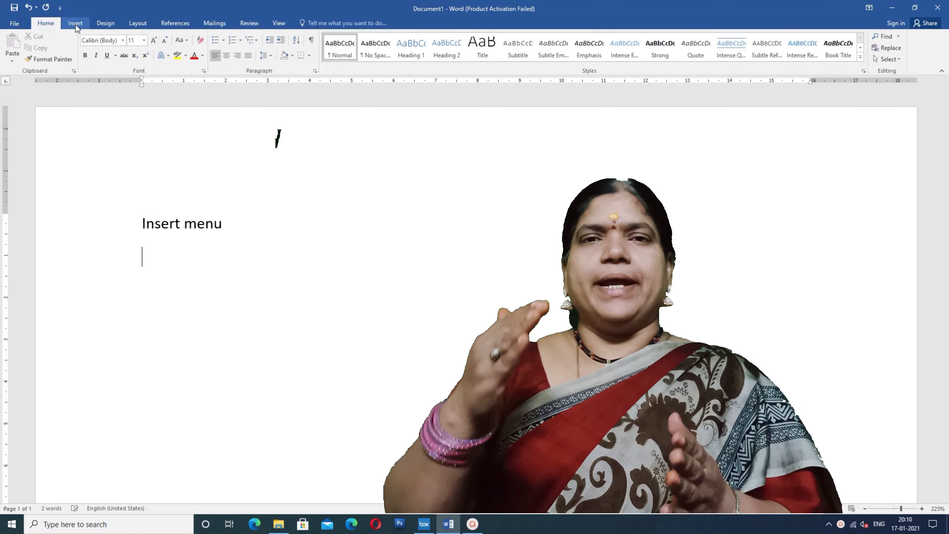
pyautogui.write('Picture')
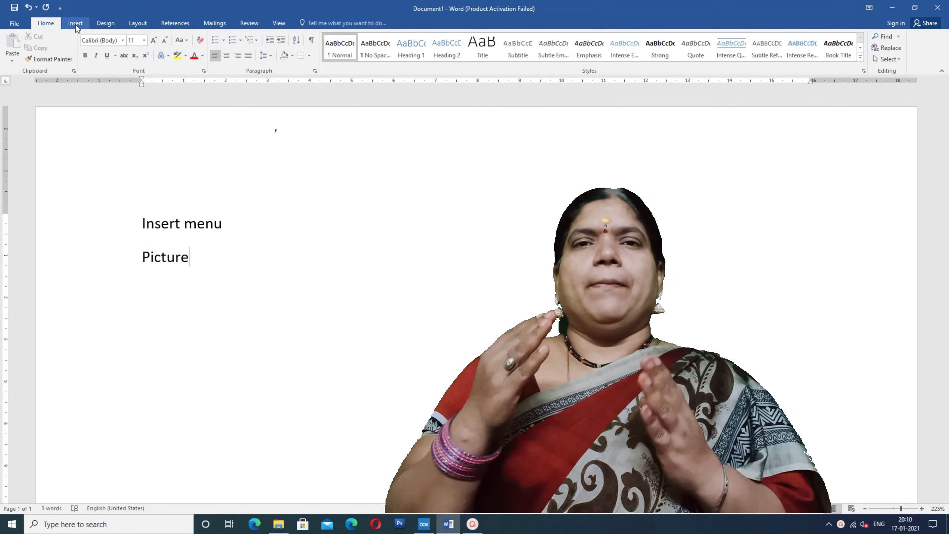
# - Enlarge the word "Picture" to font size 22
pyautogui.hotkey('shift', 'Home')
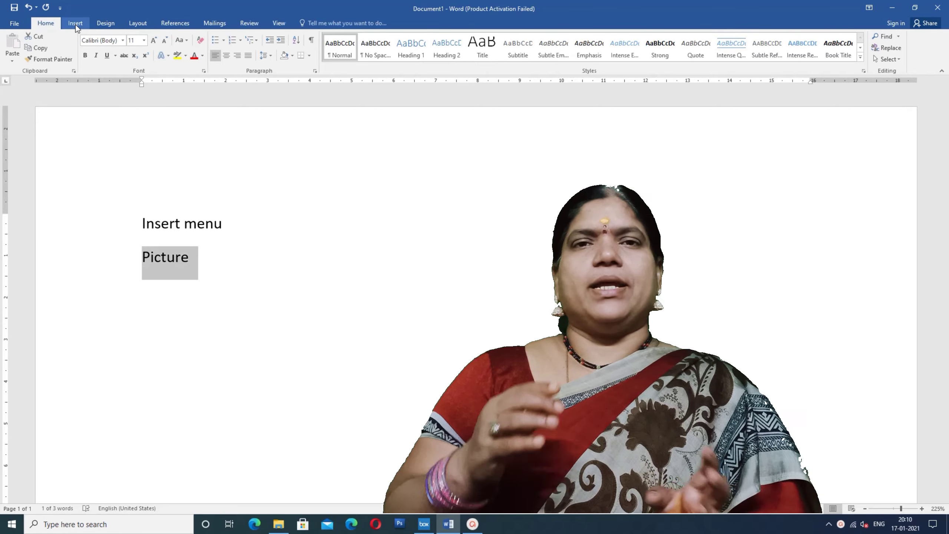
pyautogui.hotkey('ctrl', 'shift', '.')
pyautogui.hotkey('ctrl', 'shift', '.')
pyautogui.hotkey('ctrl', 'shift', '.')
pyautogui.hotkey('ctrl', 'shift', '.')
pyautogui.hotkey('ctrl', 'shift', '.')
pyautogui.hotkey('ctrl', 'shift', '.')
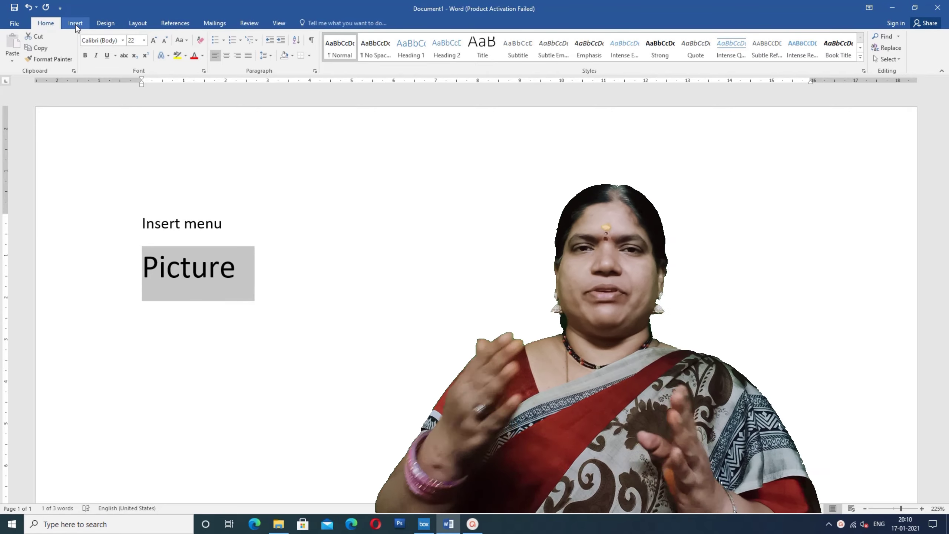
# - Enlarge the "Insert menu" heading to font size 24
pyautogui.click(249, 222)
pyautogui.hotkey('shift', 'Home')
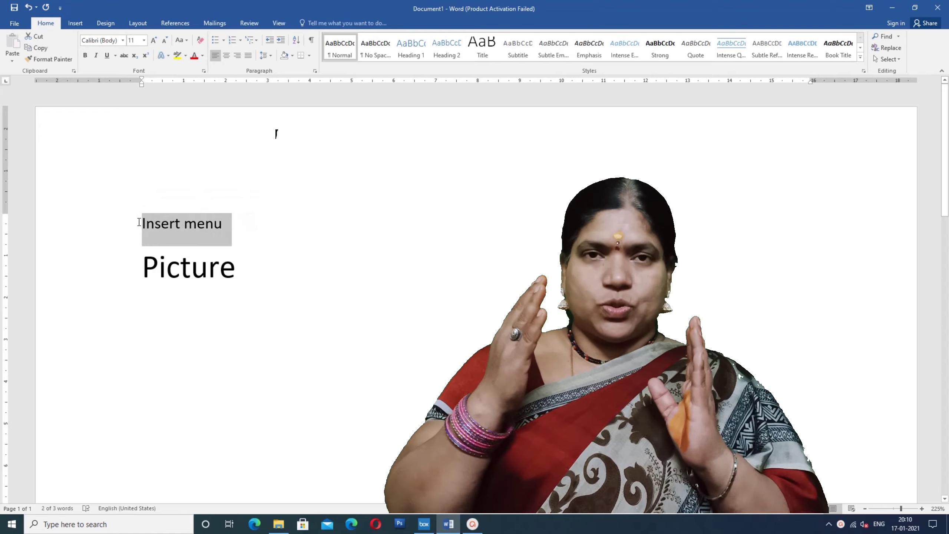
pyautogui.hotkey('ctrl', 'shift', '.')
pyautogui.hotkey('ctrl', 'shift', '.')
pyautogui.hotkey('ctrl', 'shift', '.')
pyautogui.hotkey('ctrl', 'shift', '.')
pyautogui.hotkey('ctrl', 'shift', '.')
pyautogui.hotkey('ctrl', 'shift', '.')
pyautogui.hotkey('ctrl', 'shift', '.')
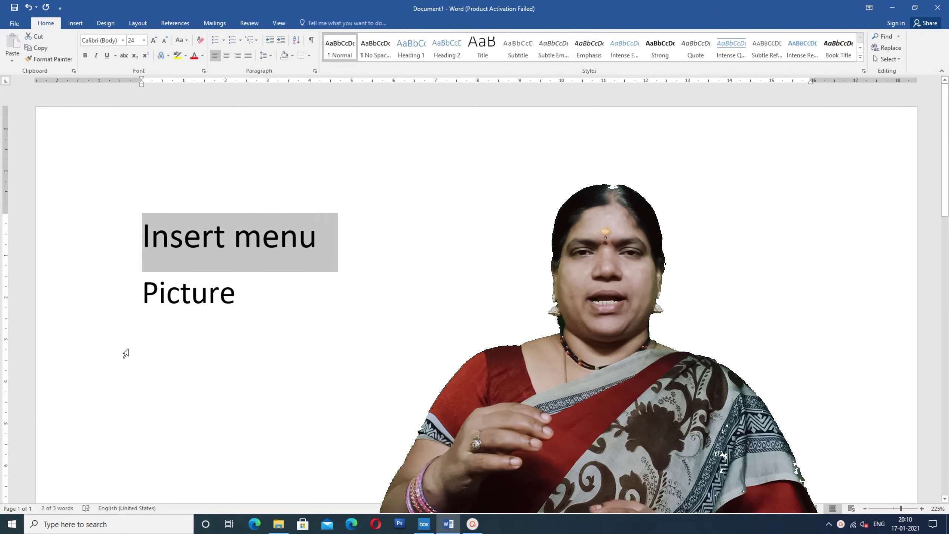
# - Make the "Picture" line a numbered list item starting with "1."
pyautogui.click(144, 292)
pyautogui.write('1.')
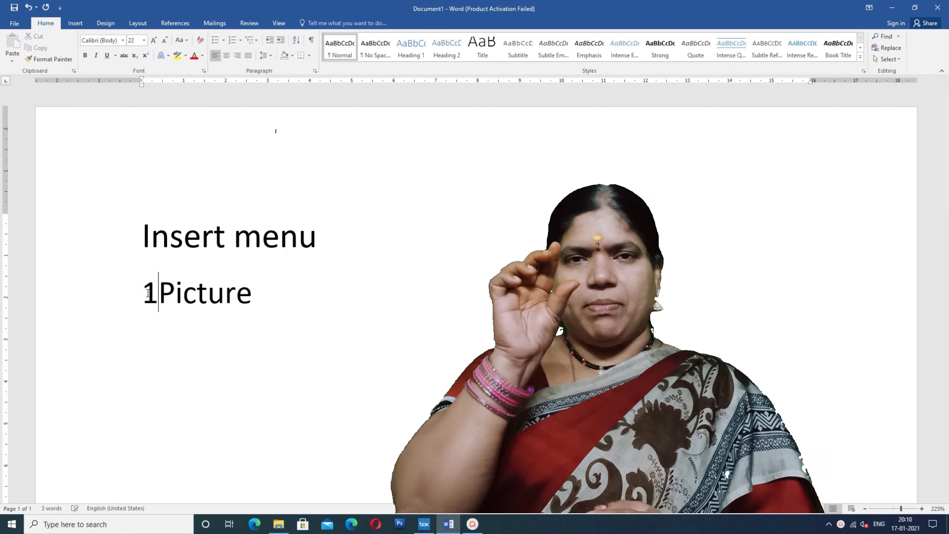
pyautogui.click(302, 296)
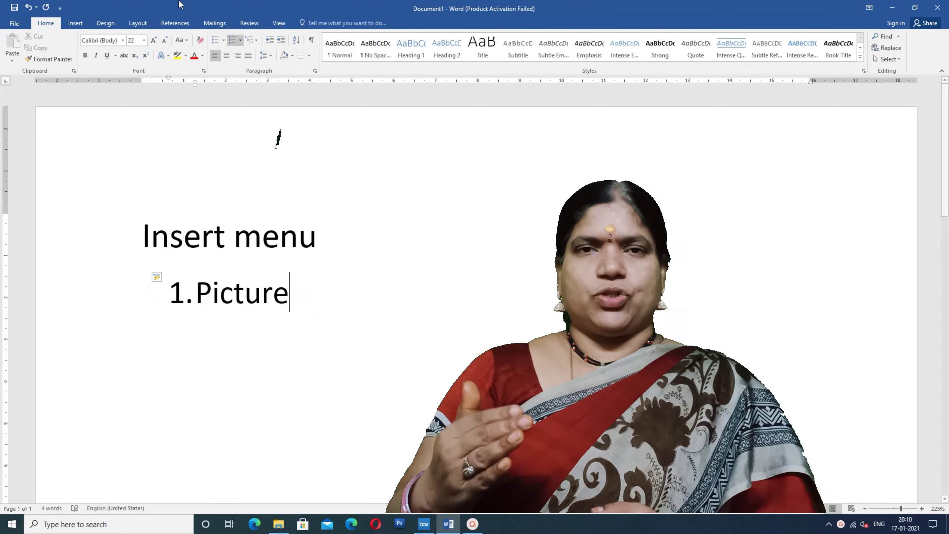
# - Insert the portrait photo from the phone files folder on G Drive after the "Picture" list item
pyautogui.click(75, 23)
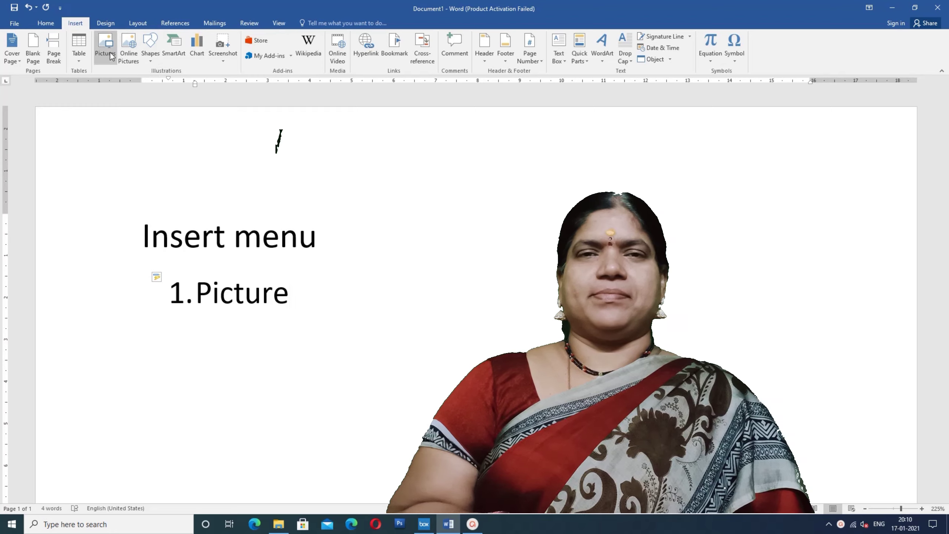
pyautogui.click(106, 52)
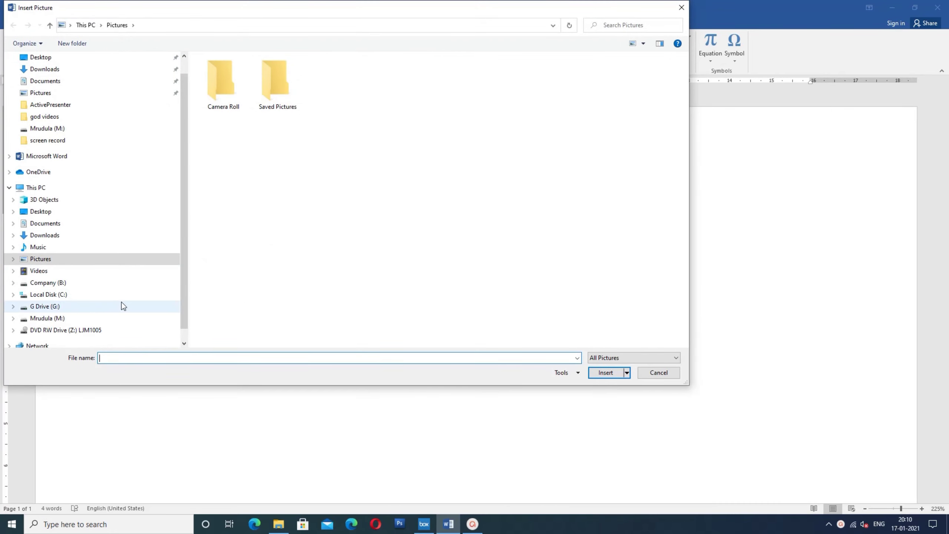
pyautogui.click(68, 307)
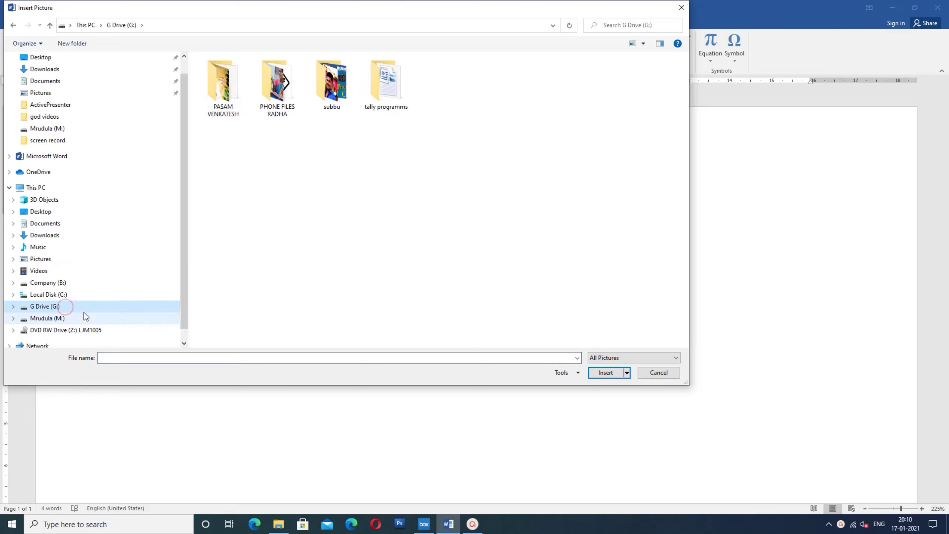
pyautogui.doubleClick(288, 102)
pyautogui.click(538, 160)
pyautogui.click(605, 372)
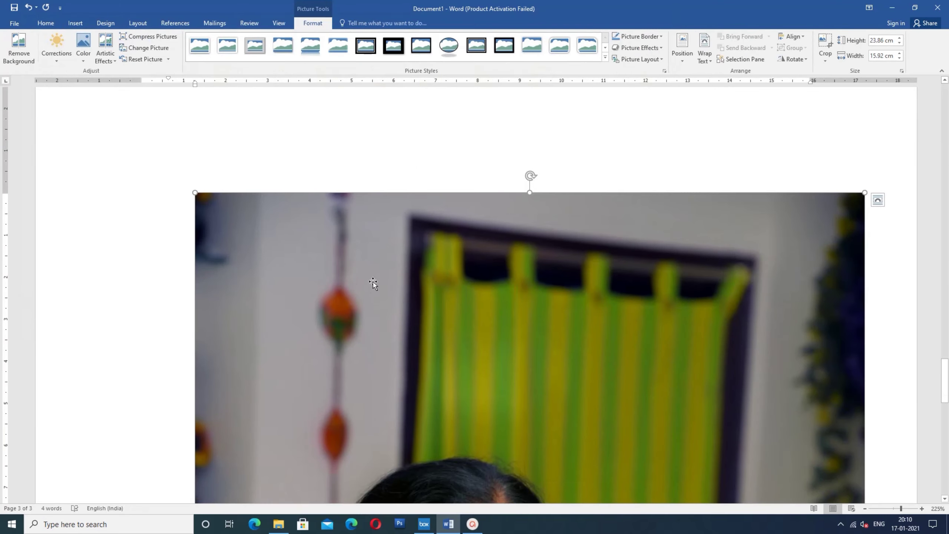
# - Apply the tilted white-frame picture style to the inserted photo
pyautogui.scroll(-10, 660, 268)
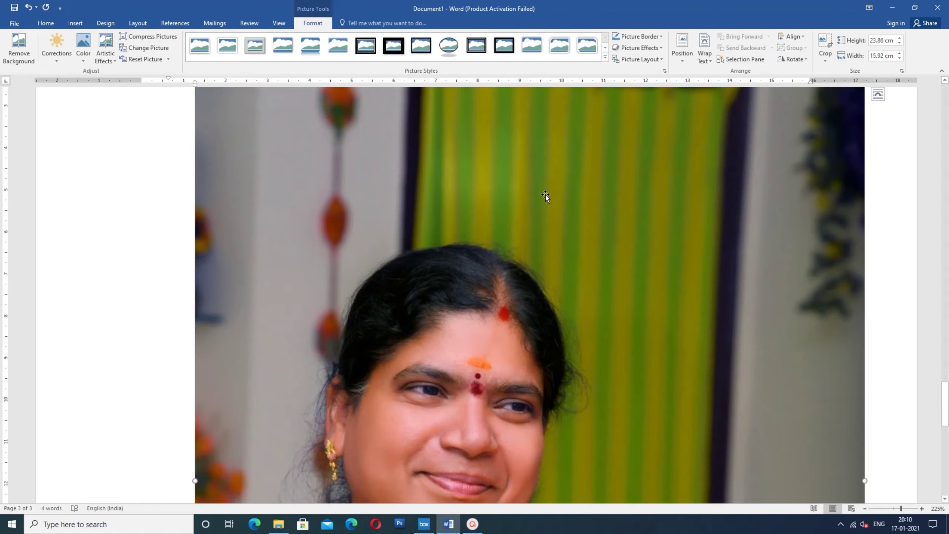
pyautogui.scroll(-2, 634, 319)
pyautogui.scroll(9, 650, 337)
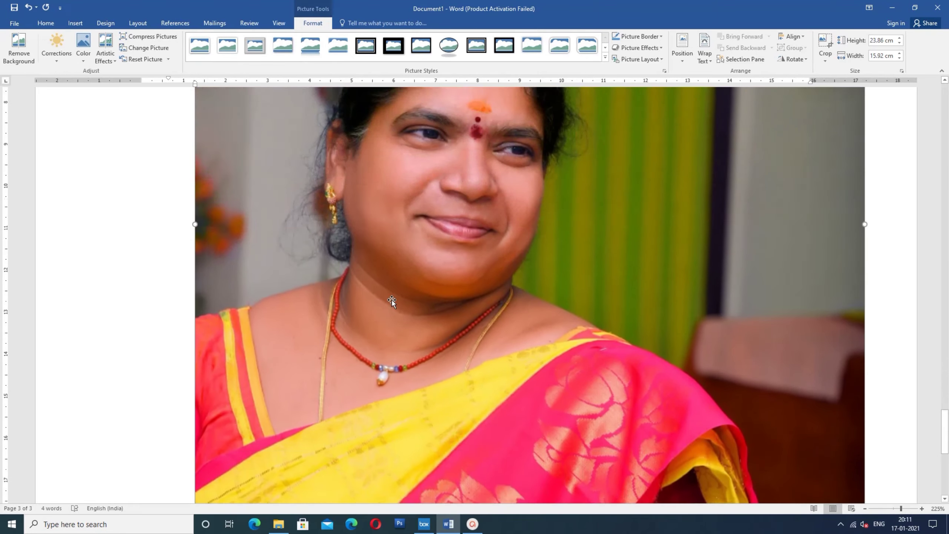
pyautogui.scroll(3, 657, 343)
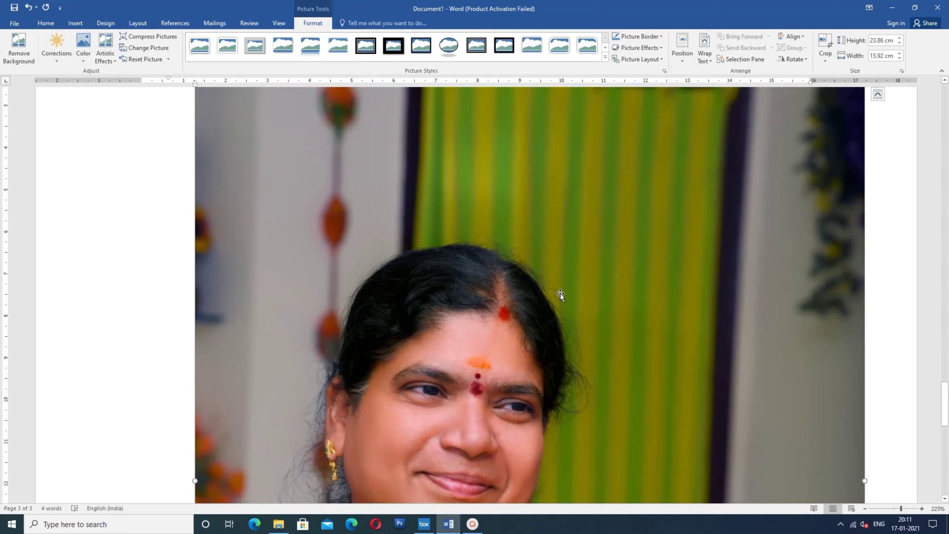
pyautogui.scroll(5, 560, 294)
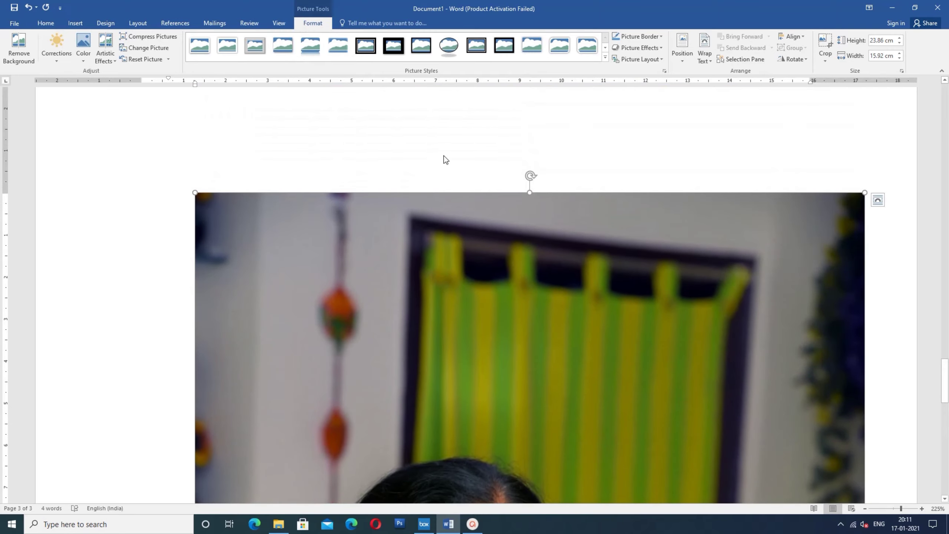
pyautogui.click(605, 57)
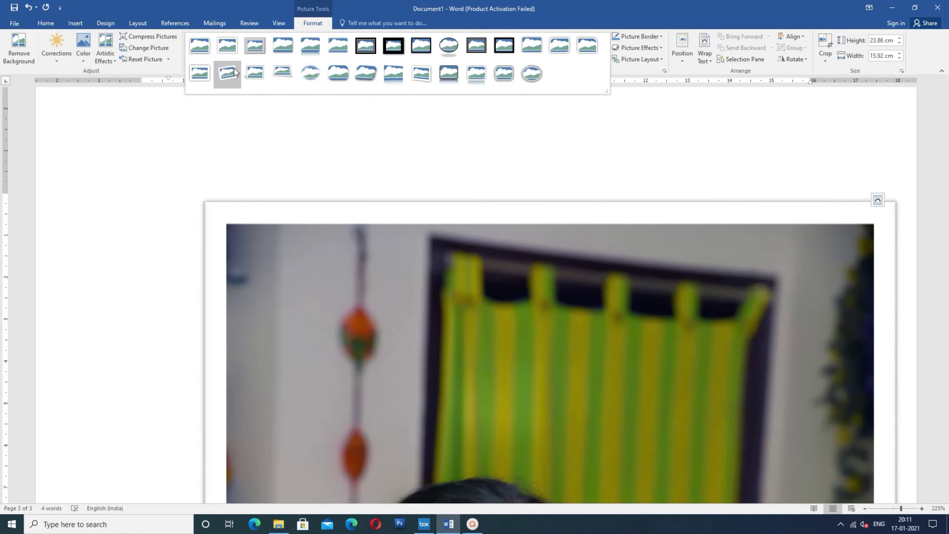
pyautogui.click(228, 73)
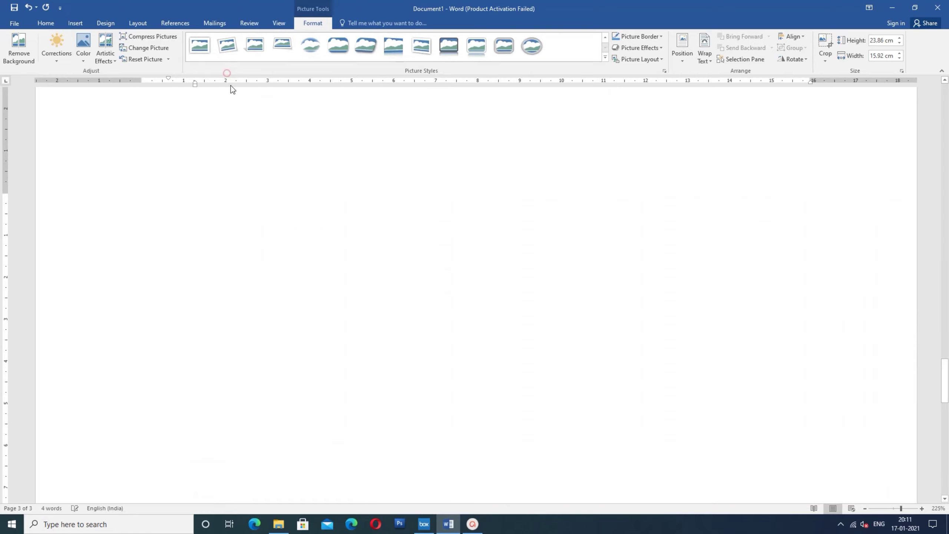
# - Shrink the photo proportionally to about 8.65 cm high and 5.77 cm wide so it fits on the first page
pyautogui.scroll(-15, 679, 276)
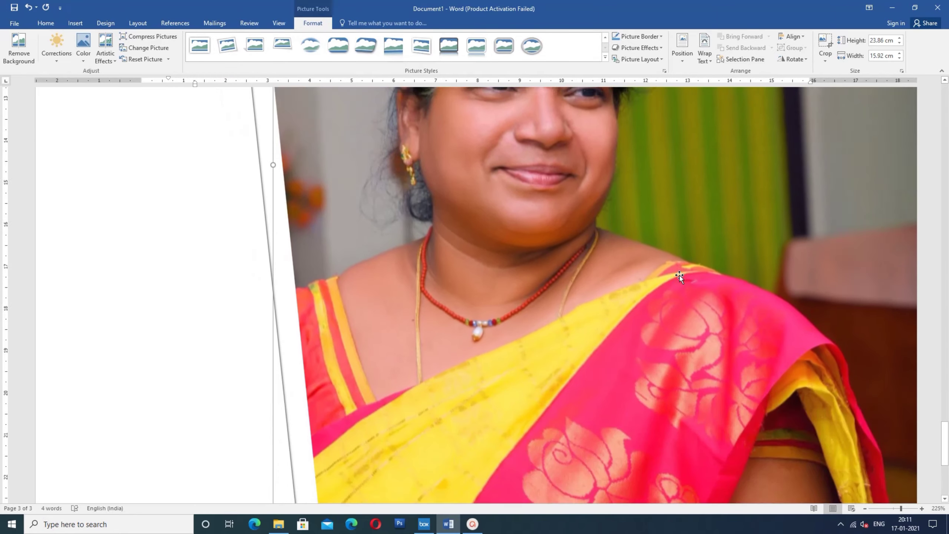
pyautogui.scroll(15, 679, 276)
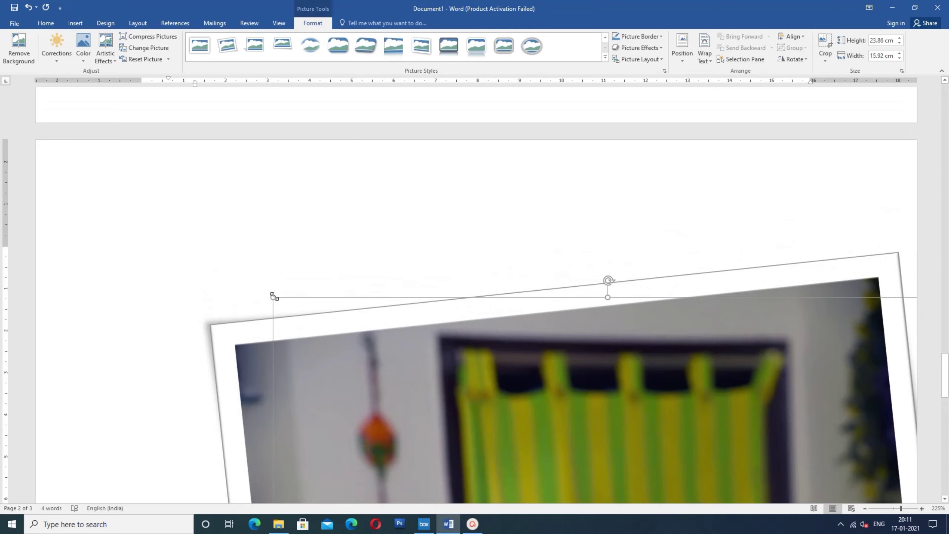
pyautogui.moveTo(273, 297); pyautogui.dragTo(355, 420)
pyautogui.scroll(-8, 405, 343)
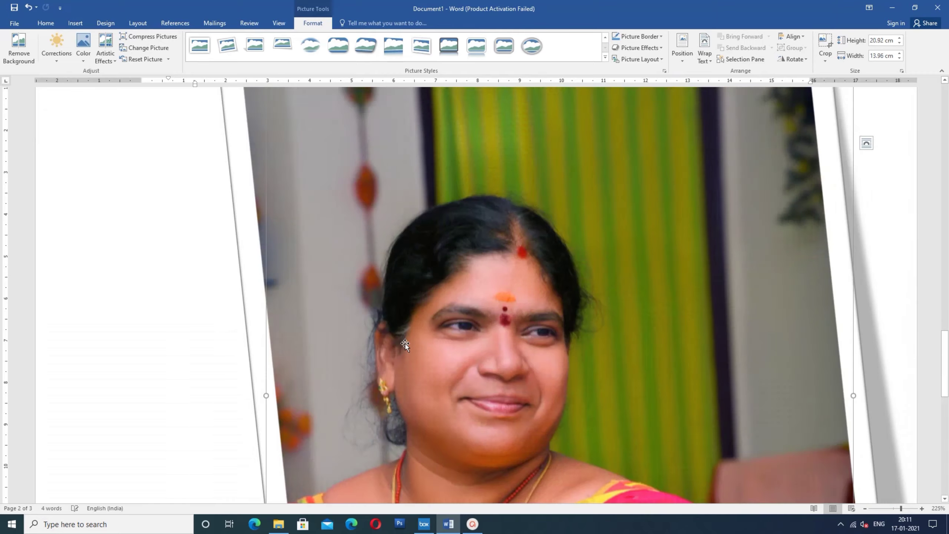
pyautogui.scroll(4, 326, 272)
pyautogui.moveTo(266, 135); pyautogui.dragTo(410, 347)
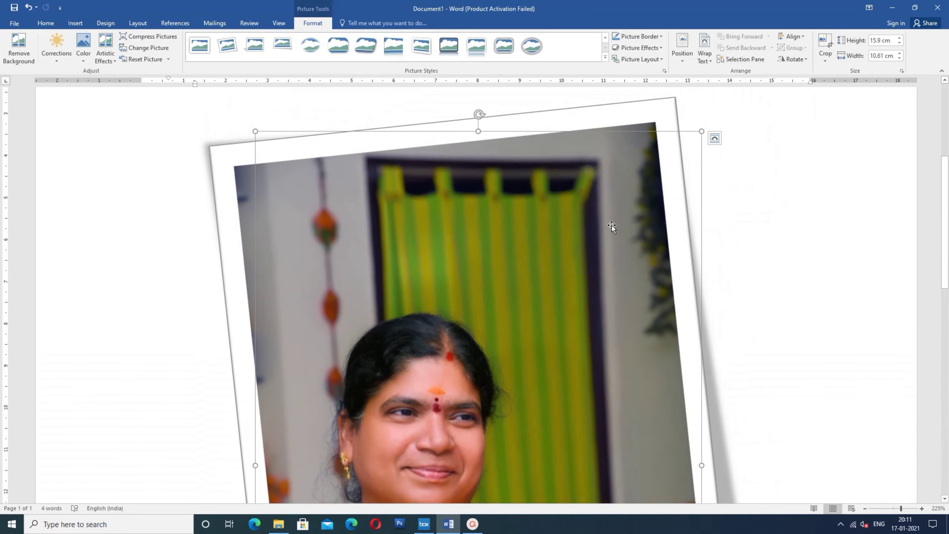
pyautogui.moveTo(701, 131); pyautogui.dragTo(500, 292)
pyautogui.click(525, 176)
pyautogui.scroll(5, 590, 182)
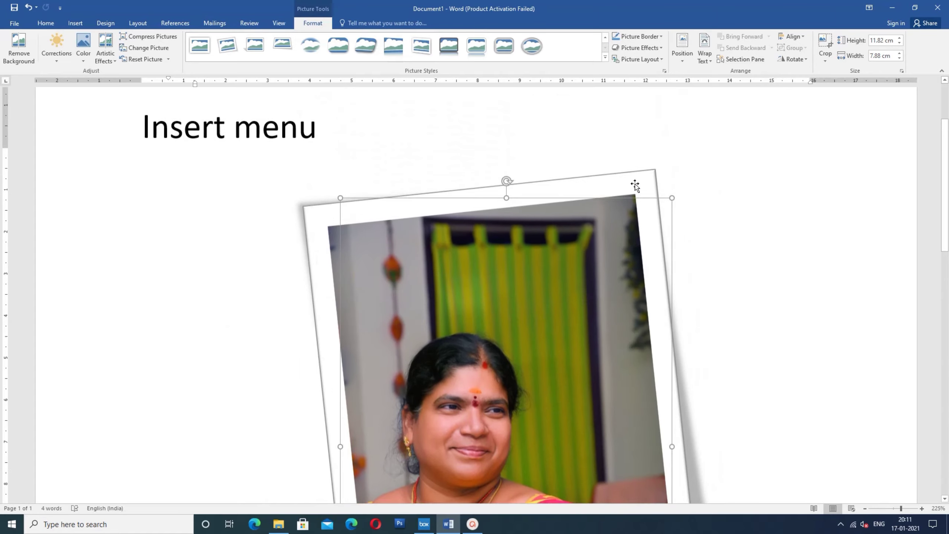
pyautogui.moveTo(672, 295); pyautogui.dragTo(576, 288)
pyautogui.scroll(-4, 539, 428)
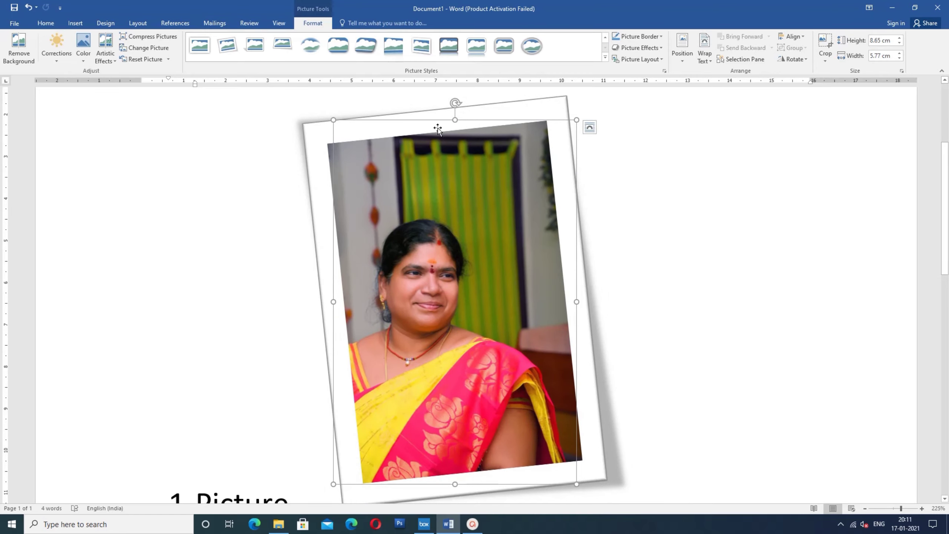
# - Try the white perspective, soft-edged oval, bevelled, reflected and metal-frame picture styles on the photo, ending with the metal oval
pyautogui.click(283, 45)
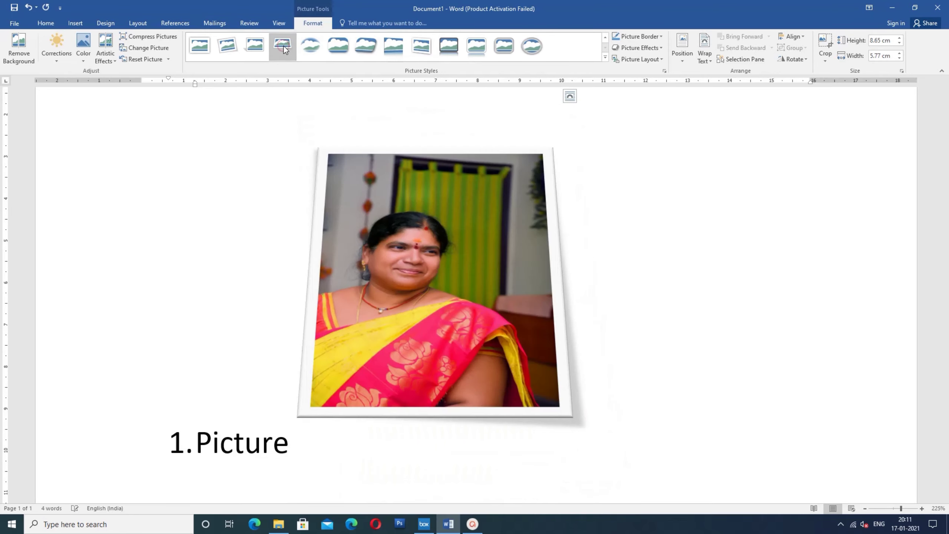
pyautogui.click(308, 47)
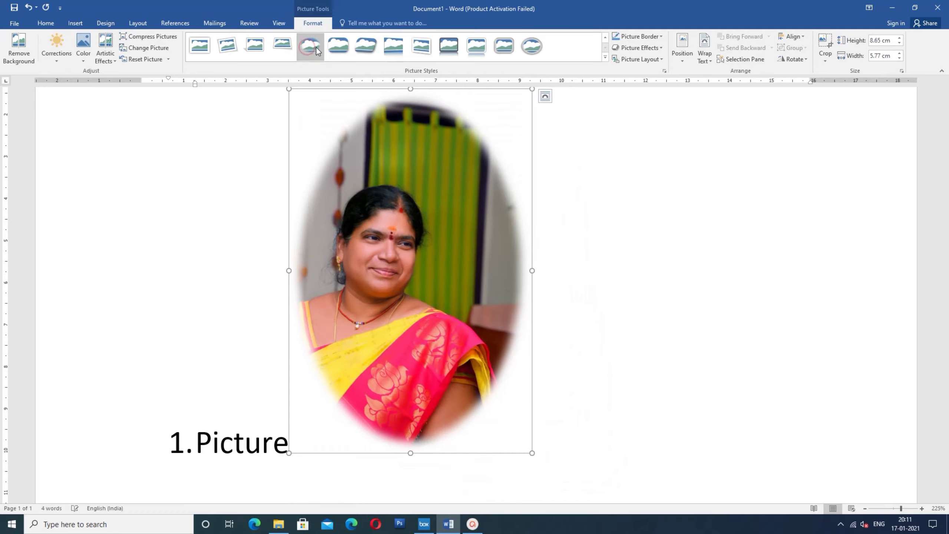
pyautogui.click(367, 48)
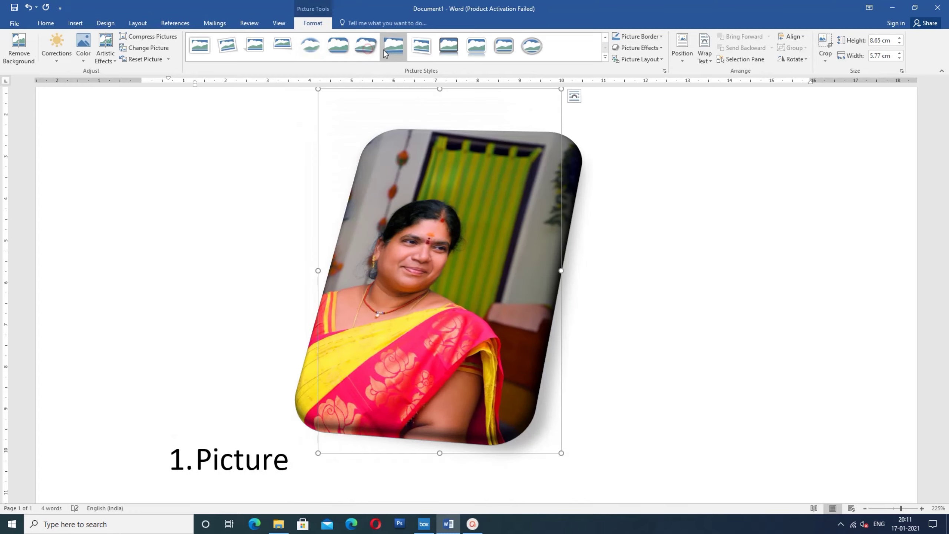
pyautogui.click(431, 53)
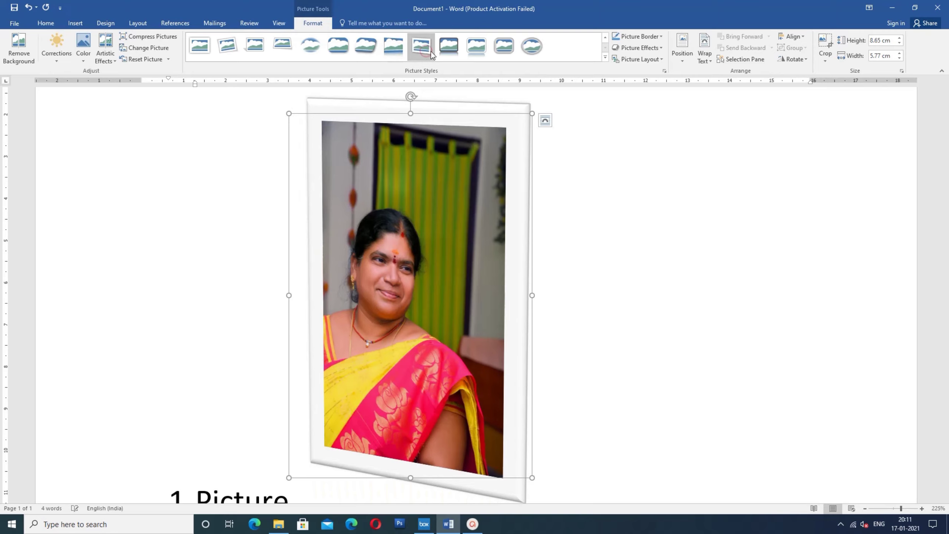
pyautogui.click(456, 48)
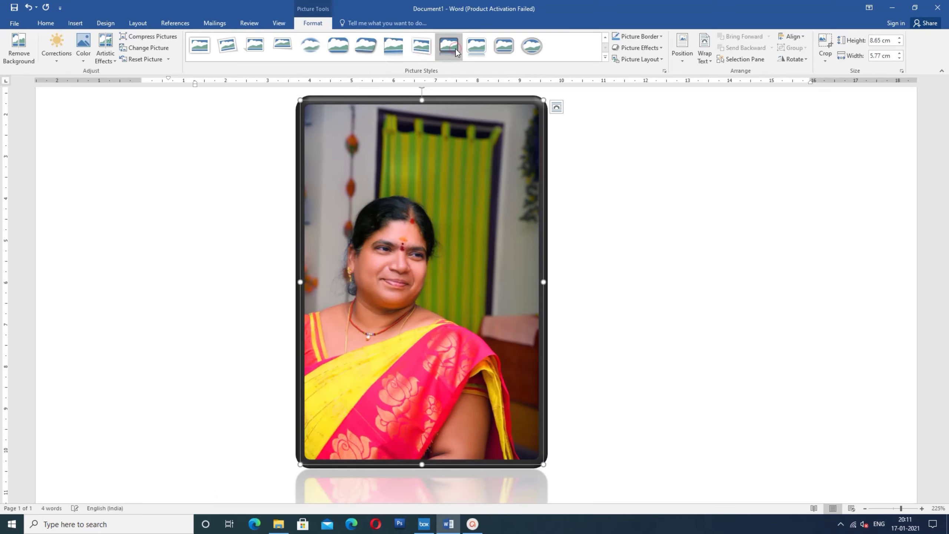
pyautogui.click(475, 49)
pyautogui.click(504, 52)
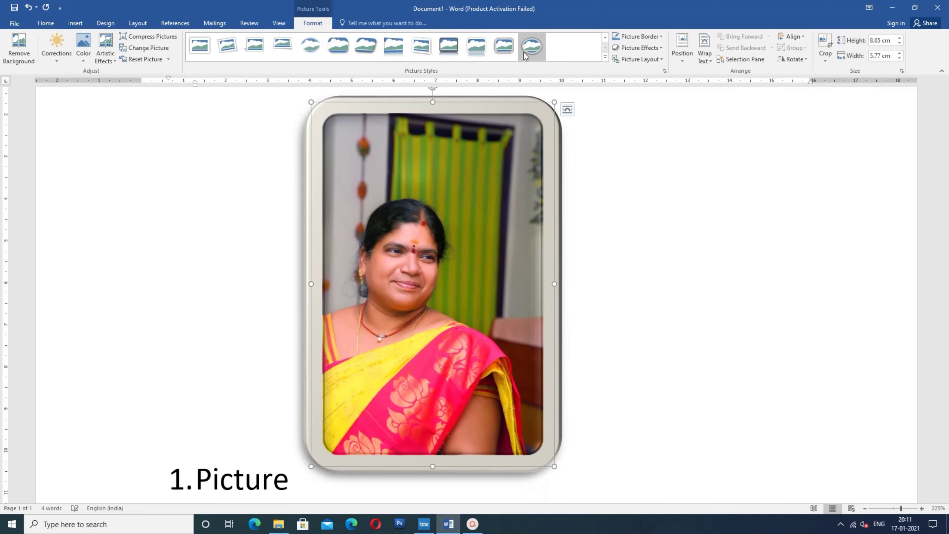
pyautogui.click(526, 51)
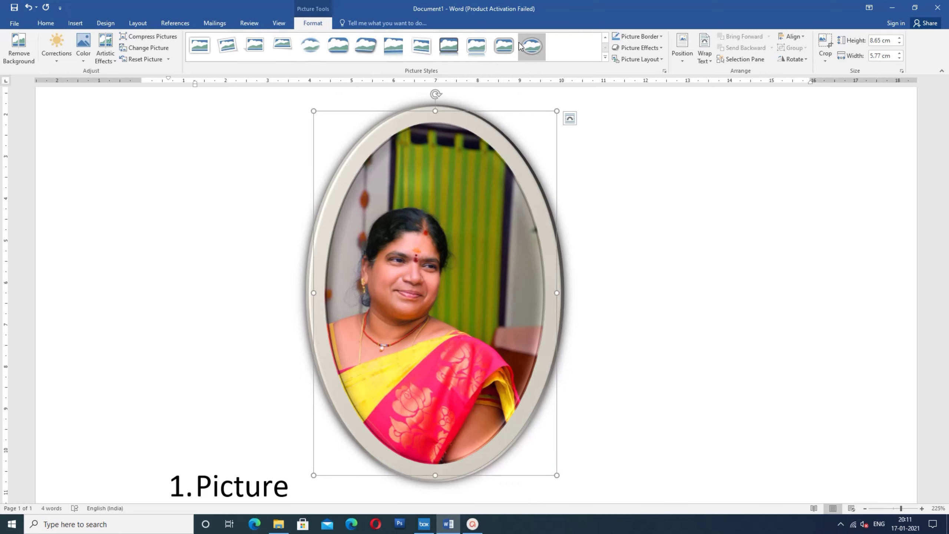
# - Apply the rectangular bevelled white matte frame style to the photo
pyautogui.click(605, 57)
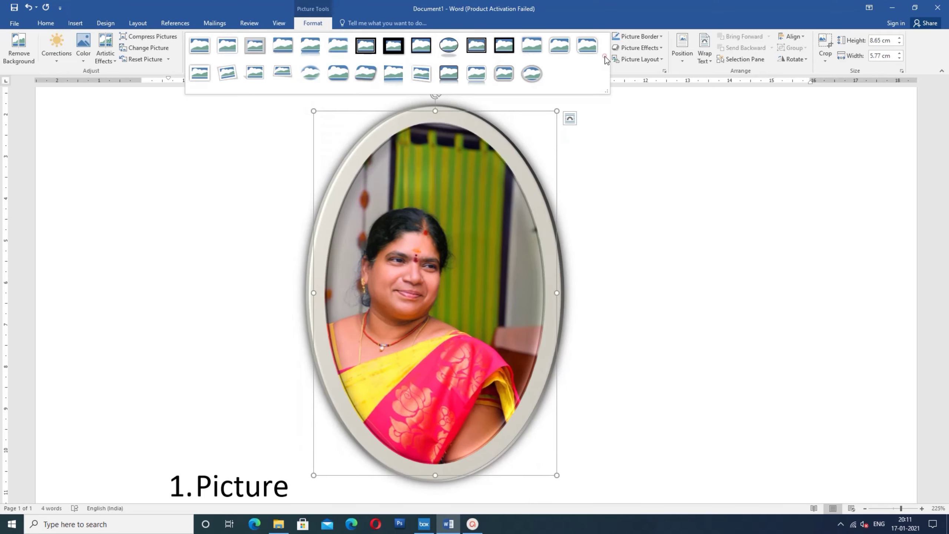
pyautogui.click(228, 50)
pyautogui.scroll(-5, 565, 241)
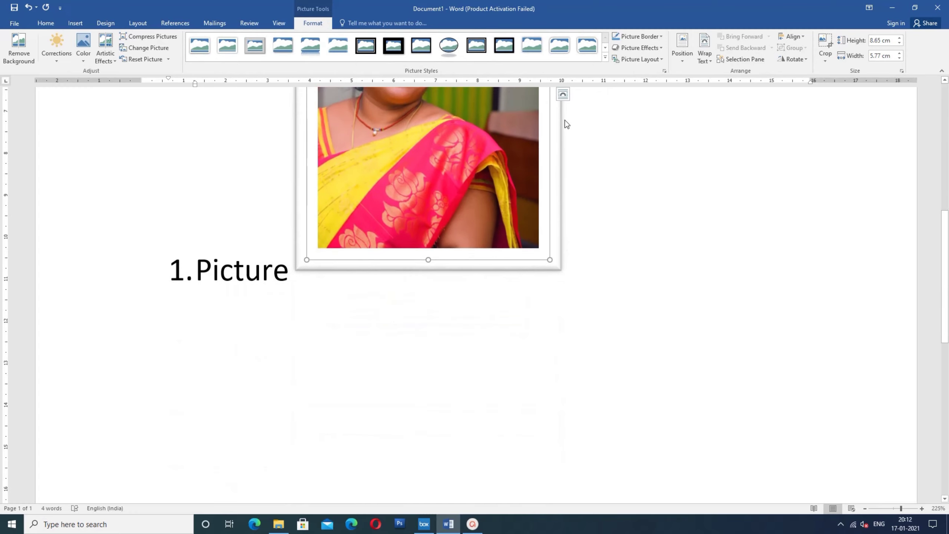
pyautogui.scroll(5, 583, 187)
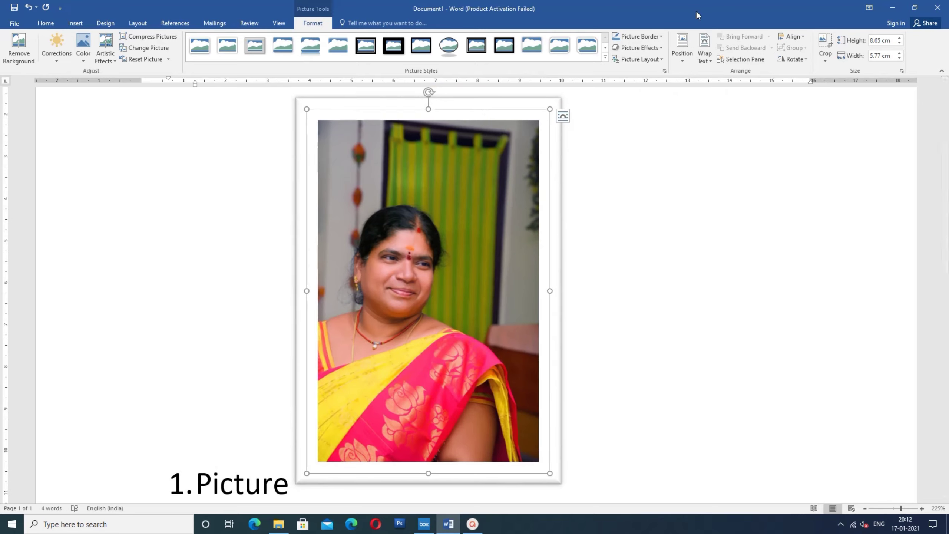
# - Try a 2¼ pt picture border weight on the photo and settle on 3 pt
pyautogui.click(660, 37)
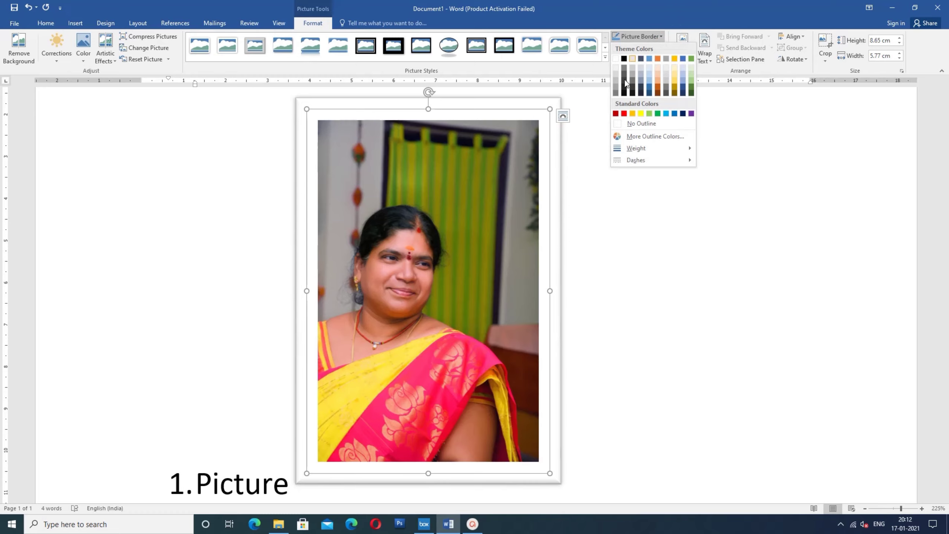
pyautogui.moveTo(643, 148)
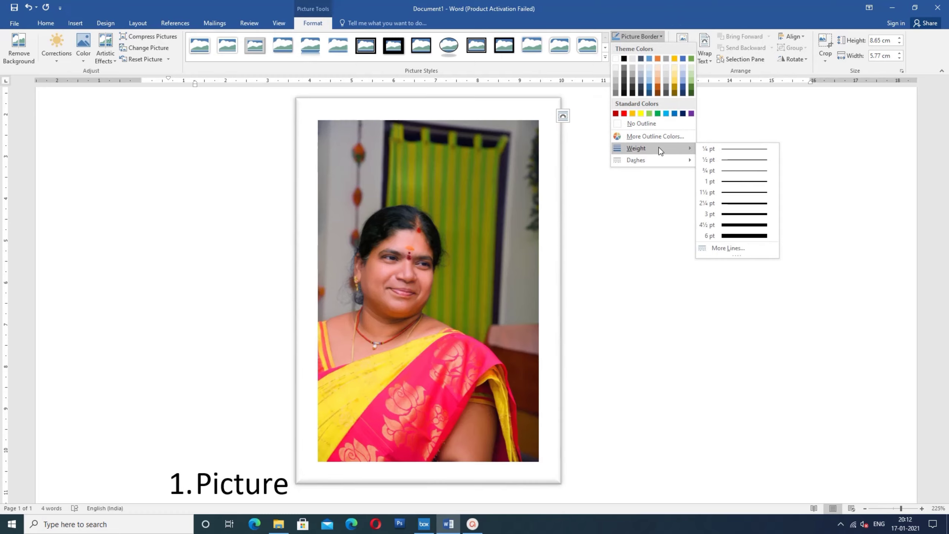
pyautogui.click(729, 204)
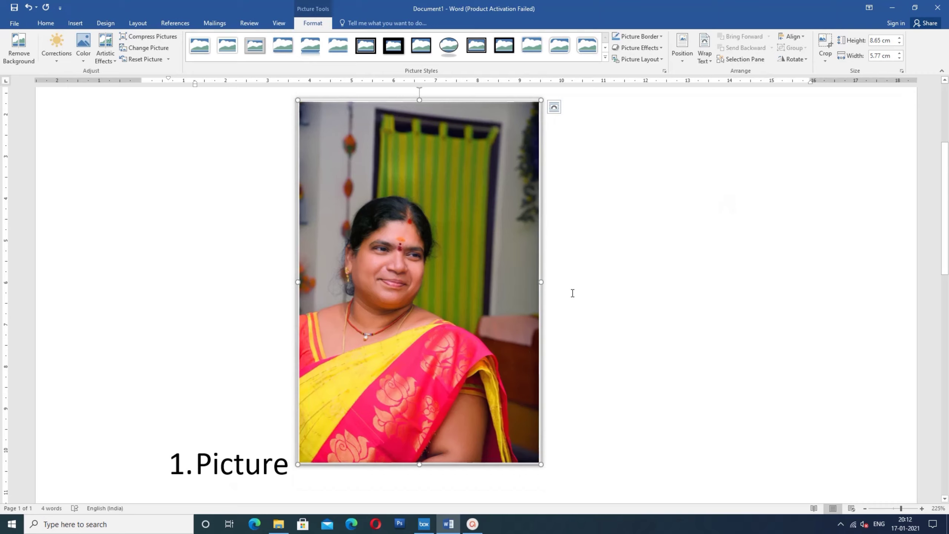
pyautogui.click(661, 36)
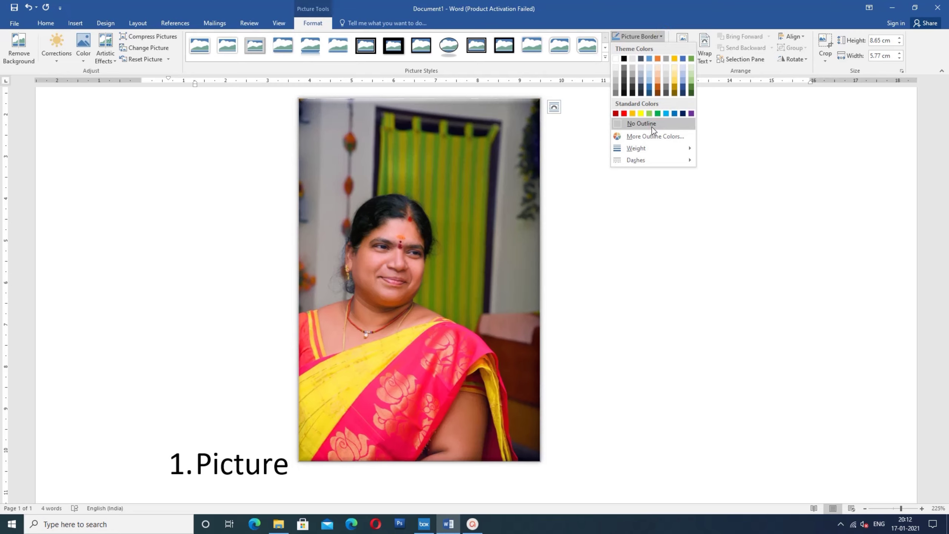
pyautogui.moveTo(652, 148)
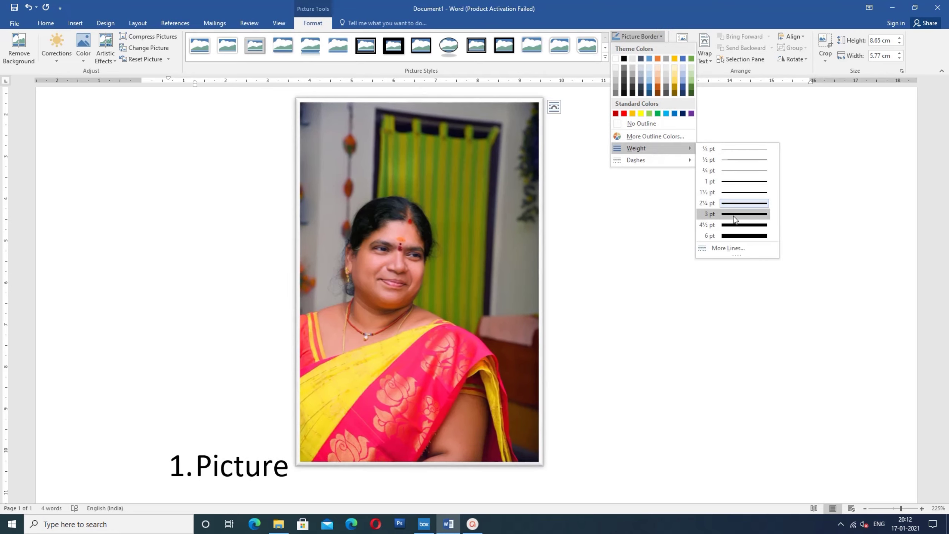
pyautogui.click(733, 214)
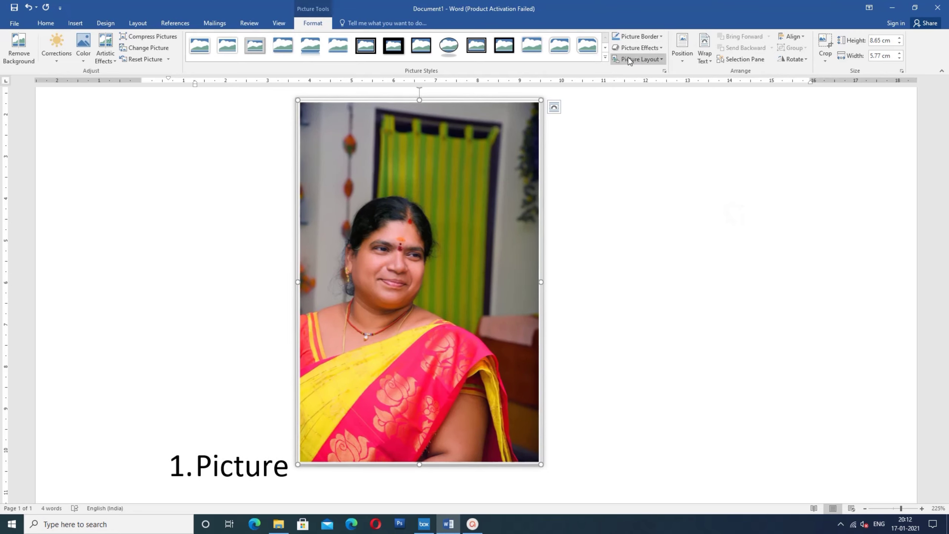
# - Colour the photo's border standard red and try a dashed line style on it
pyautogui.click(660, 37)
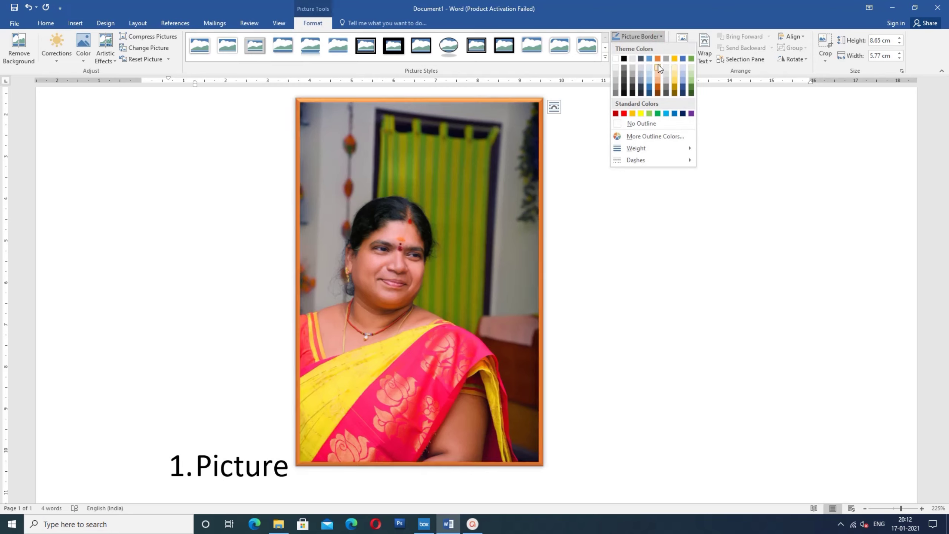
pyautogui.click(624, 113)
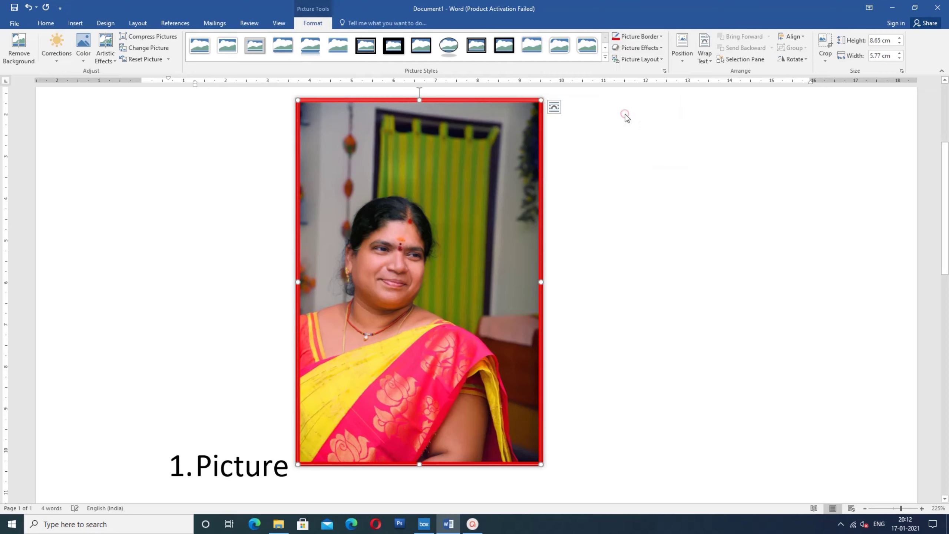
pyautogui.click(661, 37)
pyautogui.moveTo(650, 149)
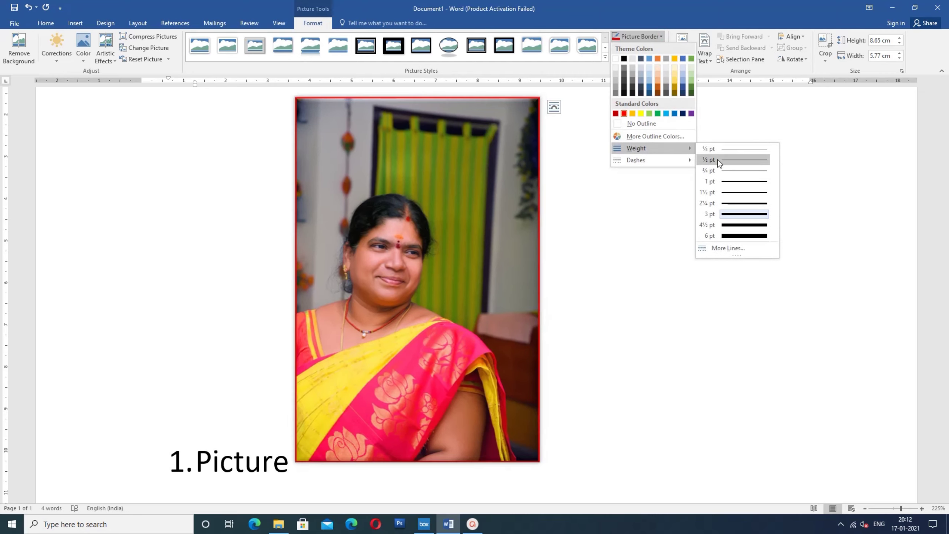
pyautogui.moveTo(663, 165)
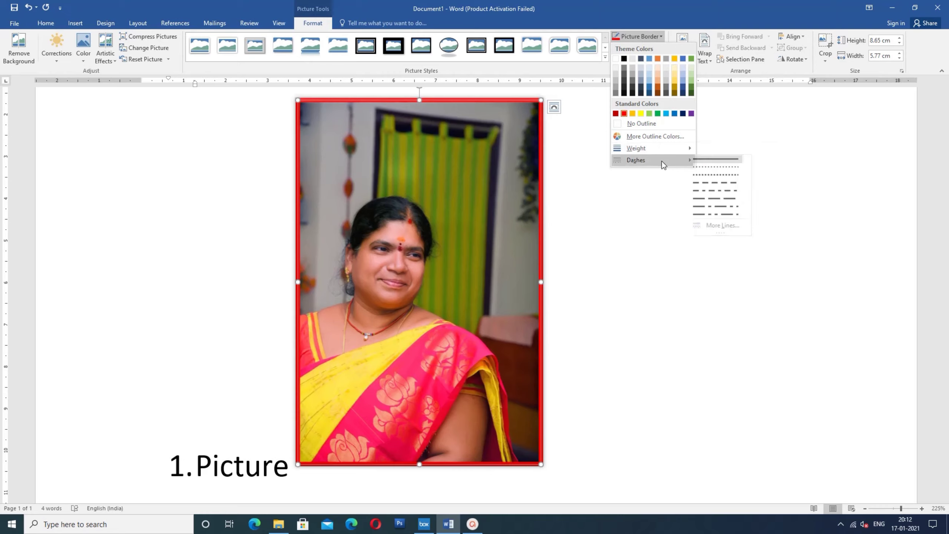
pyautogui.click(711, 182)
pyautogui.click(707, 180)
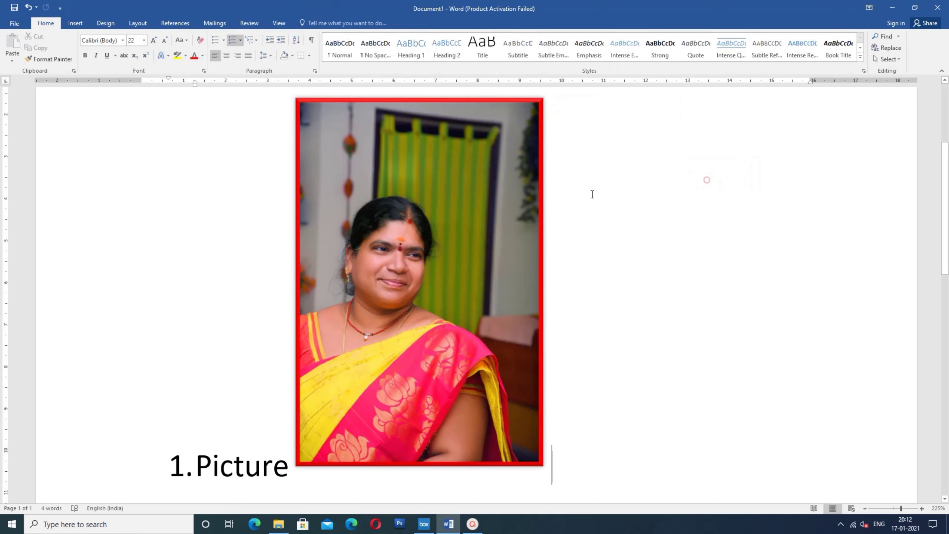
# - Enlarge the photo proportionally to about 14.47 cm high and 9.65 cm wide
pyautogui.scroll(2, 594, 179)
pyautogui.click(528, 163)
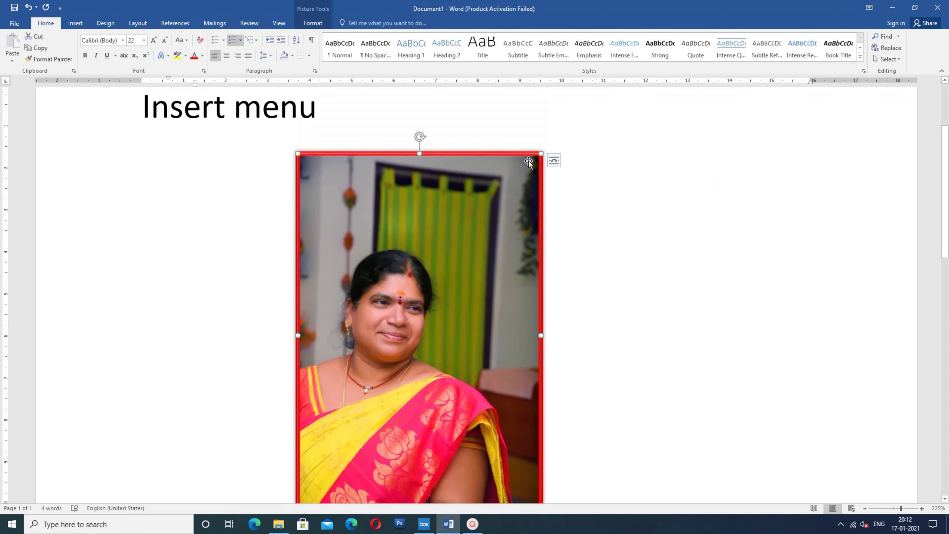
pyautogui.moveTo(541, 151); pyautogui.dragTo(616, 151)
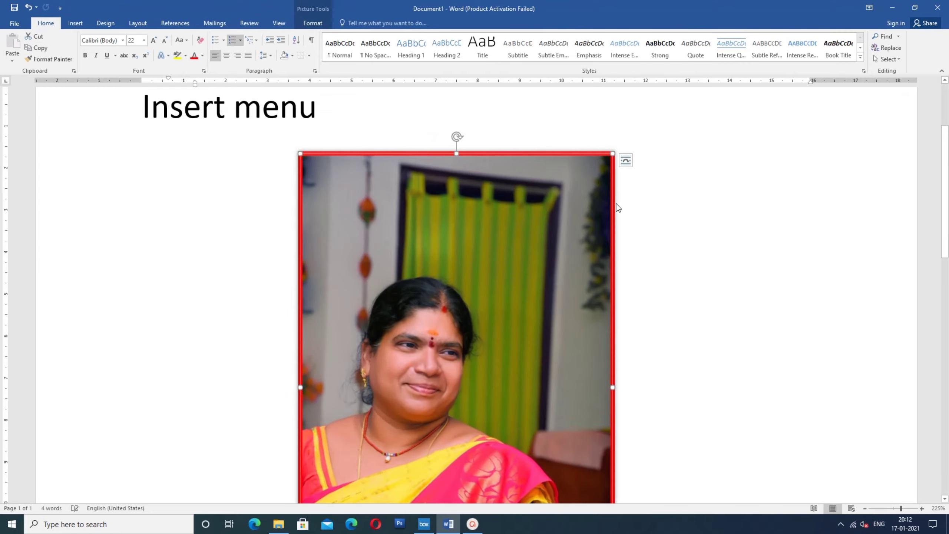
pyautogui.scroll(3, 617, 204)
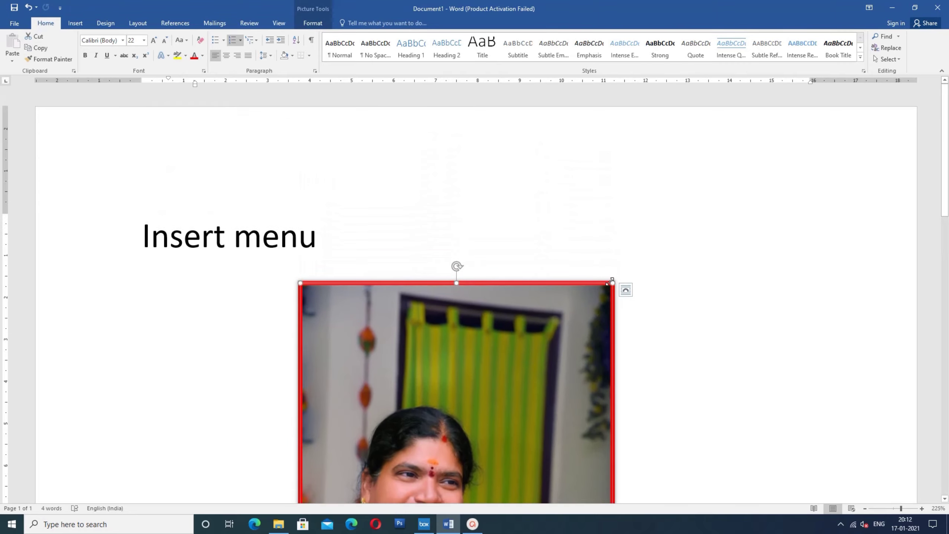
pyautogui.moveTo(613, 283); pyautogui.dragTo(706, 153)
pyautogui.scroll(-4, 617, 190)
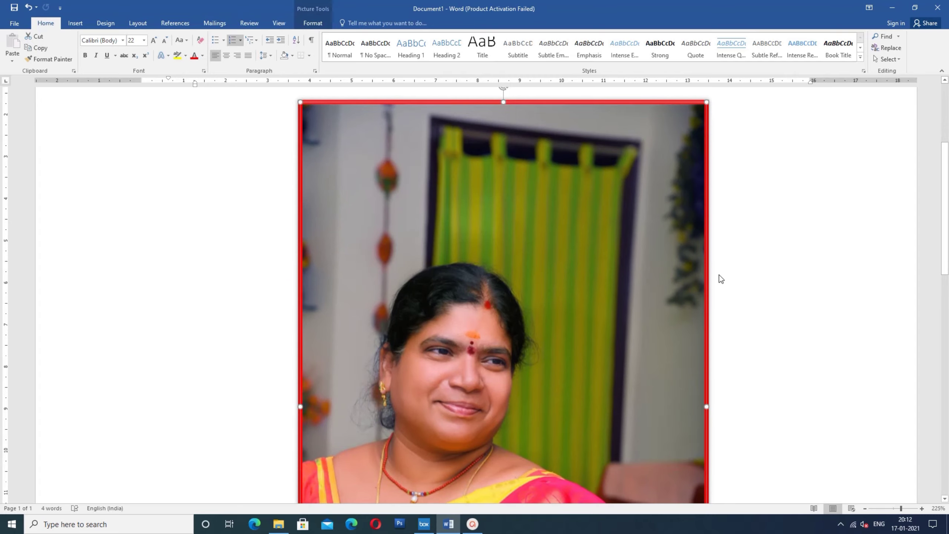
pyautogui.scroll(3, 719, 276)
pyautogui.scroll(-5, 719, 277)
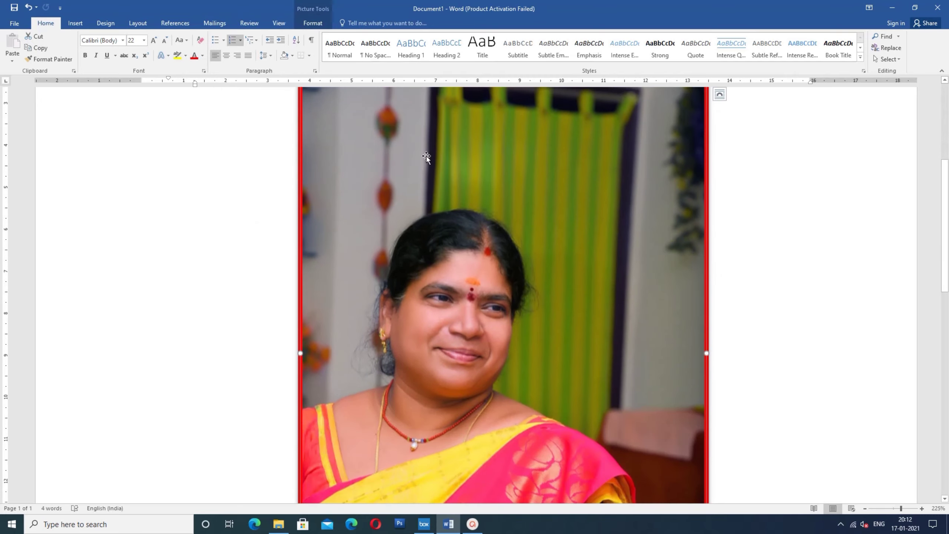
# - Recolour the photo's border magenta using the standard colours offered under More Outline Colors
pyautogui.click(313, 24)
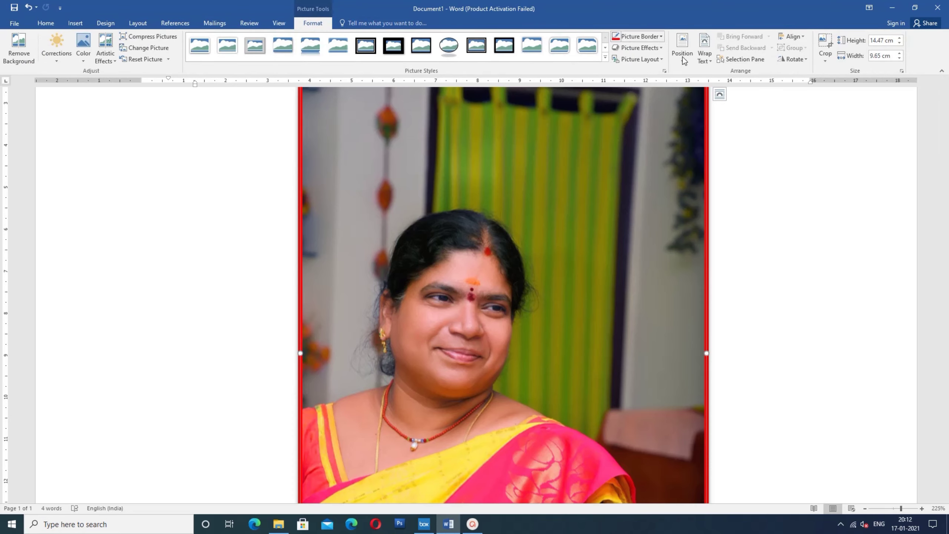
pyautogui.click(662, 36)
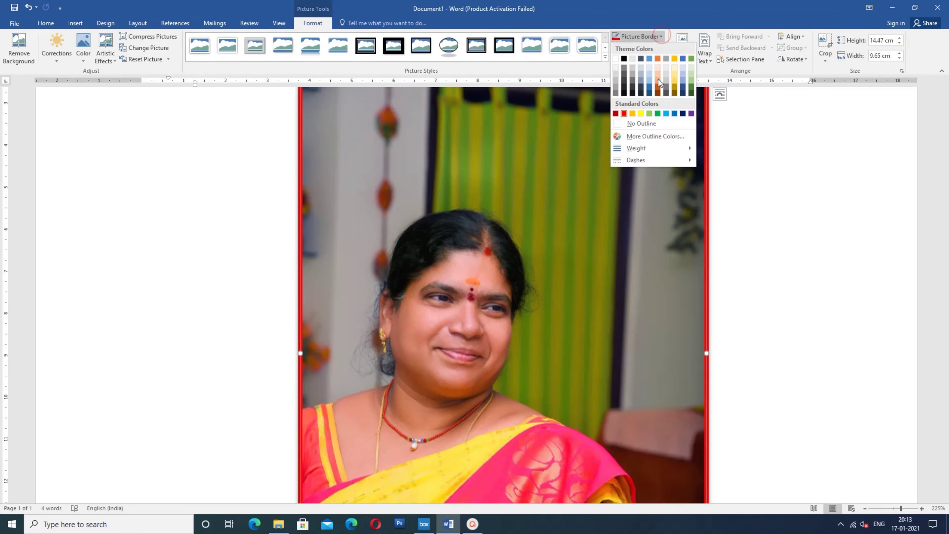
pyautogui.click(655, 137)
pyautogui.click(474, 231)
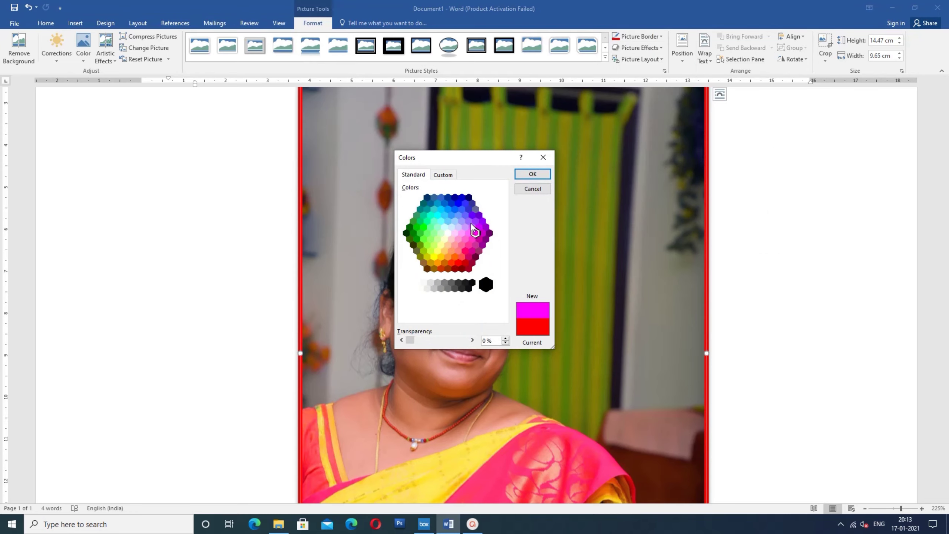
pyautogui.click(532, 174)
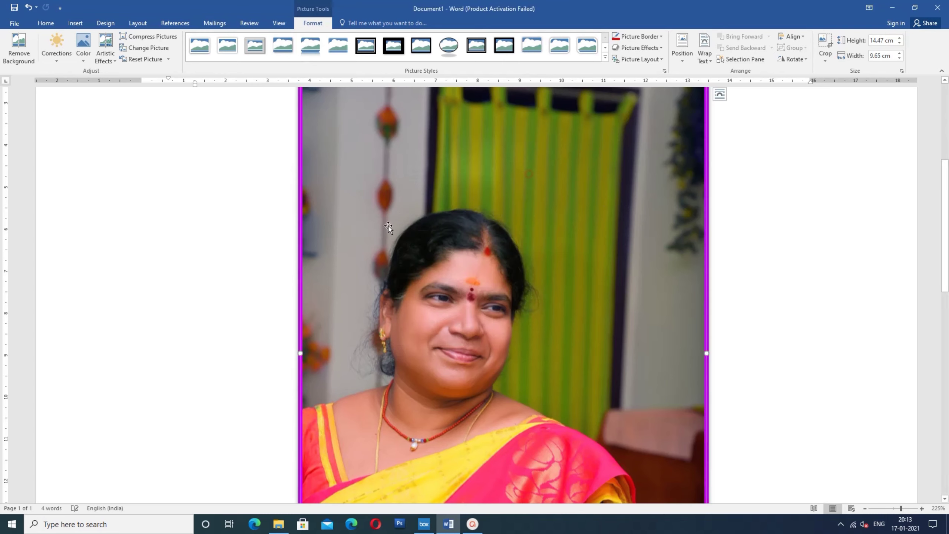
pyautogui.scroll(3, 679, 238)
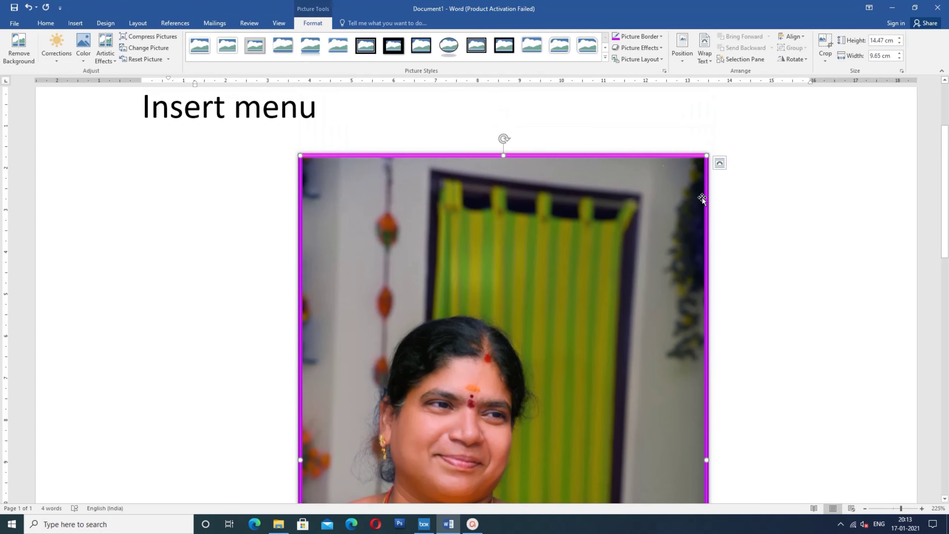
# - Apply the second preset picture effect and the blue glow variation from the second row to the photo
pyautogui.click(662, 48)
pyautogui.moveTo(648, 69)
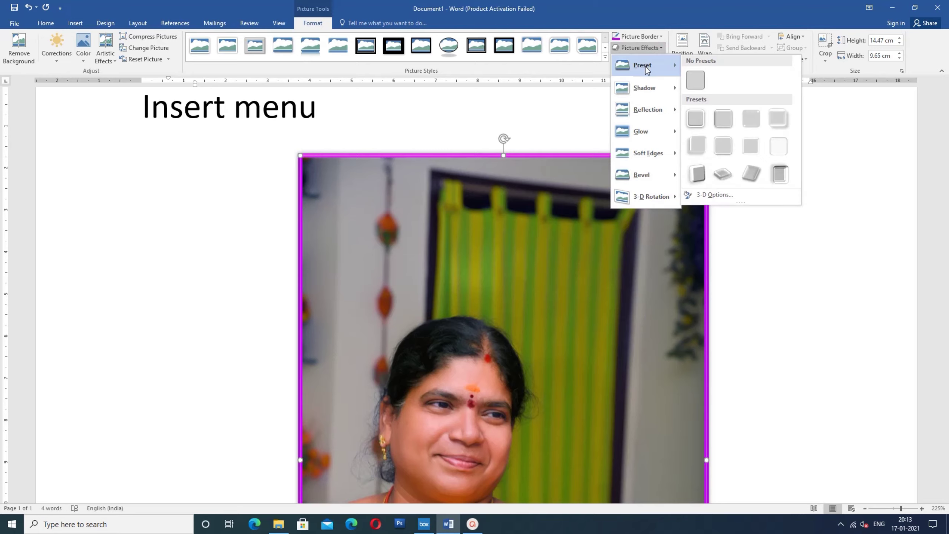
pyautogui.click(725, 123)
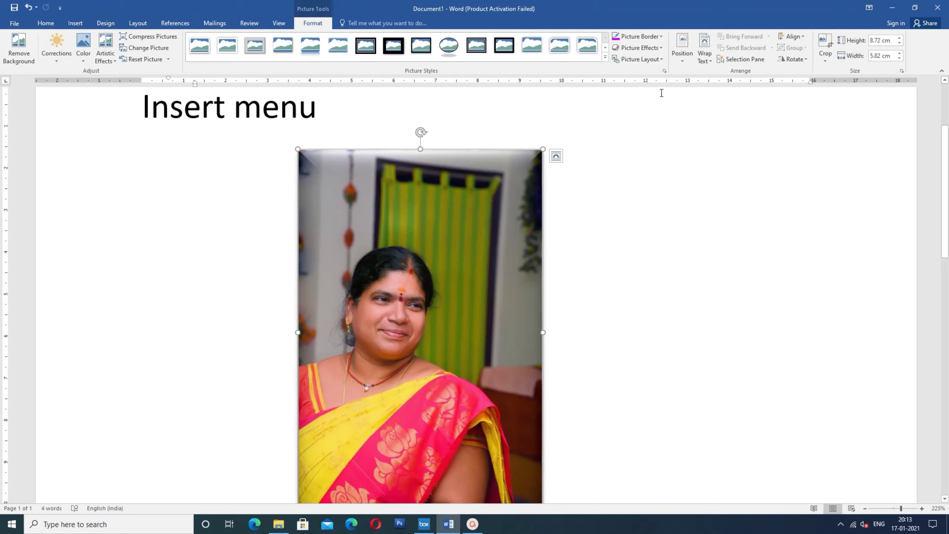
pyautogui.click(659, 48)
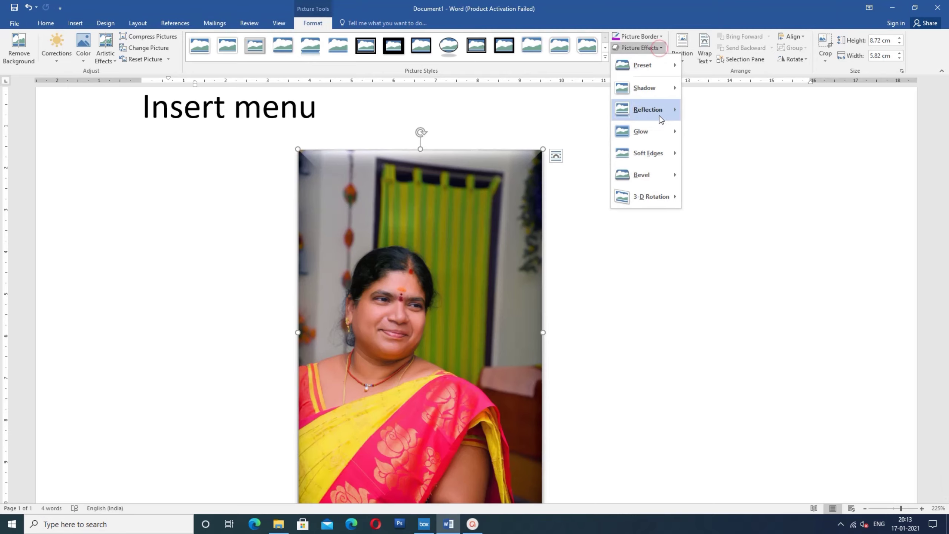
pyautogui.moveTo(661, 131)
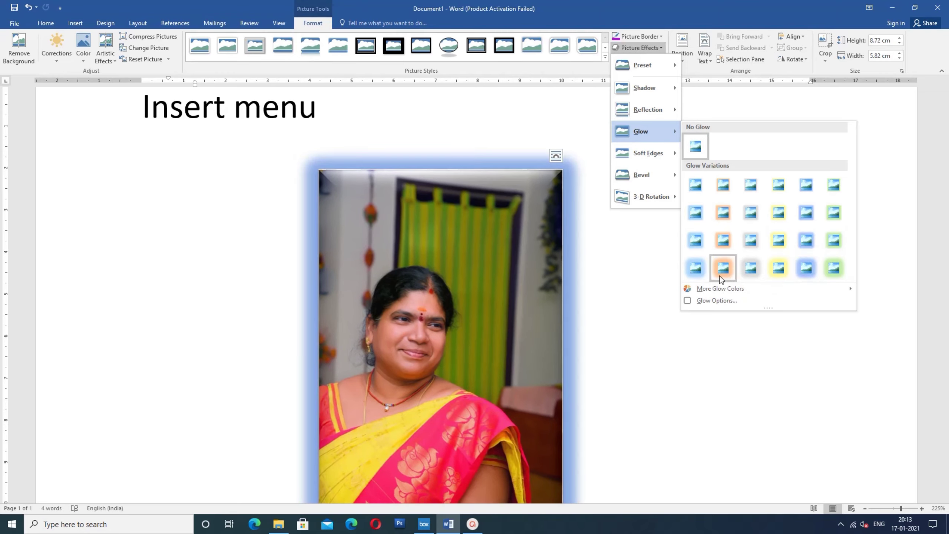
pyautogui.click(692, 213)
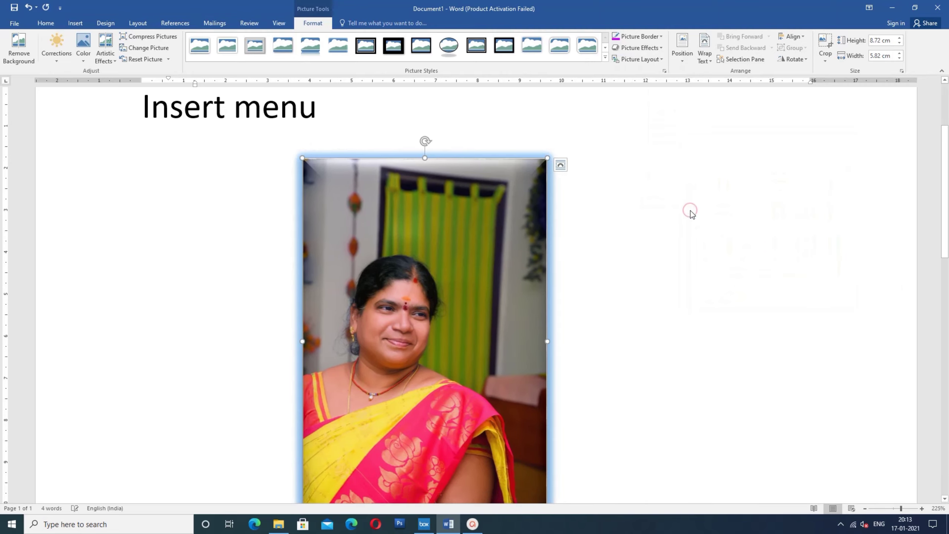
# - Add the middle reflection variation from the second row to the photo and check the mirrored image below it
pyautogui.click(661, 48)
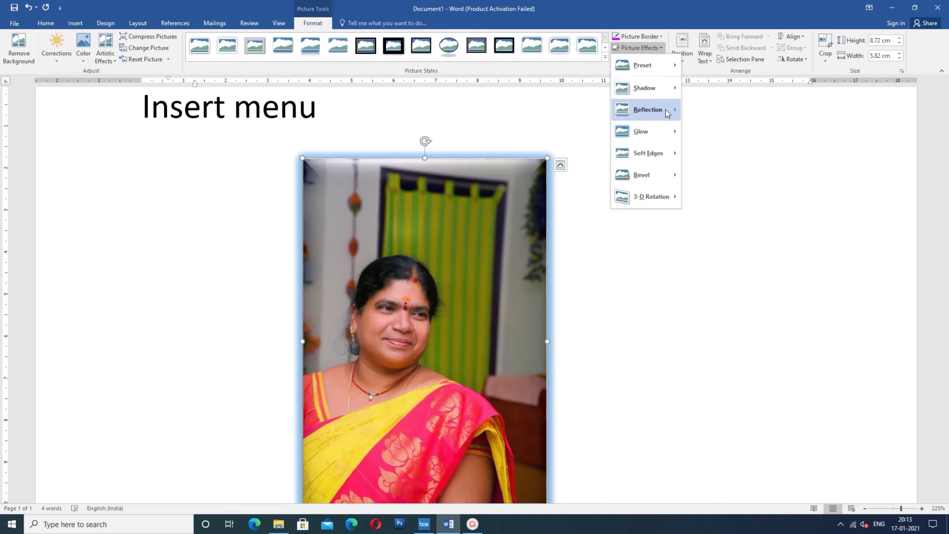
pyautogui.moveTo(665, 110)
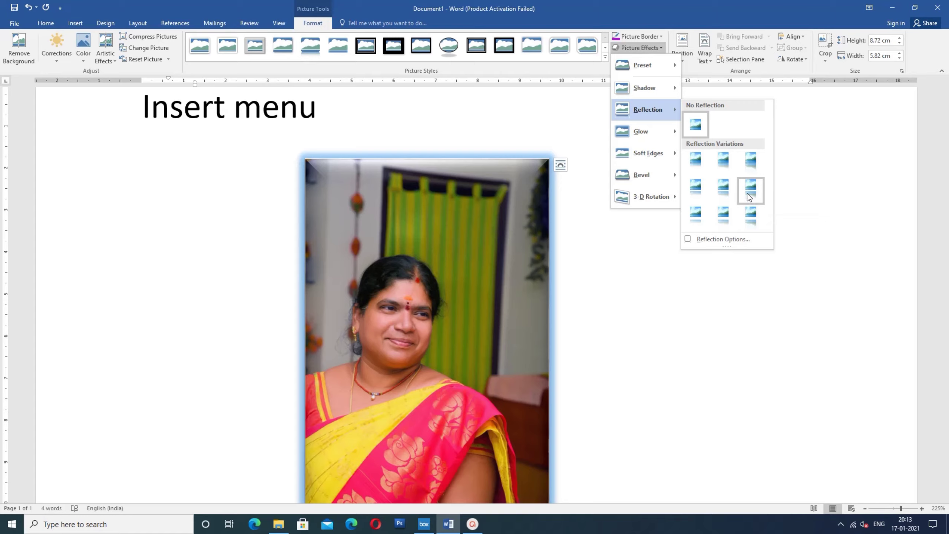
pyautogui.click(714, 192)
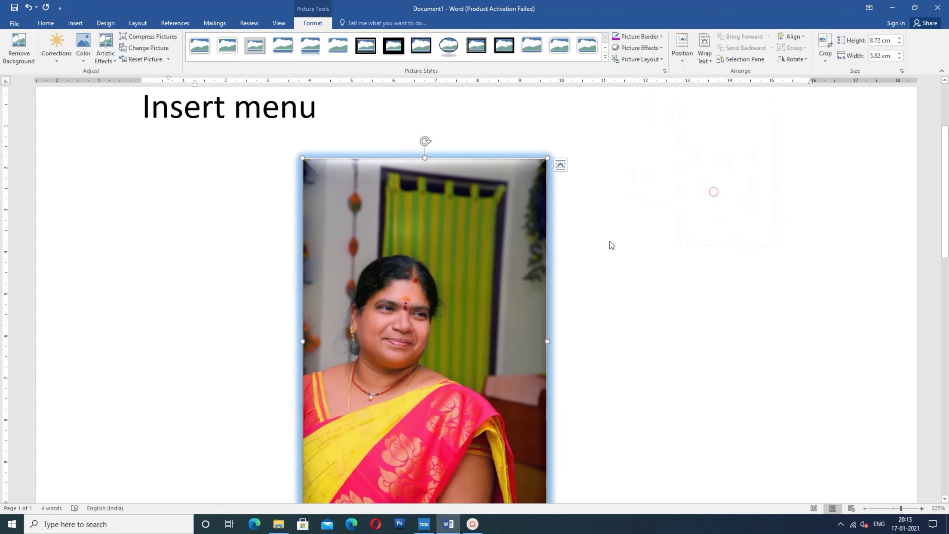
pyautogui.scroll(-7, 589, 274)
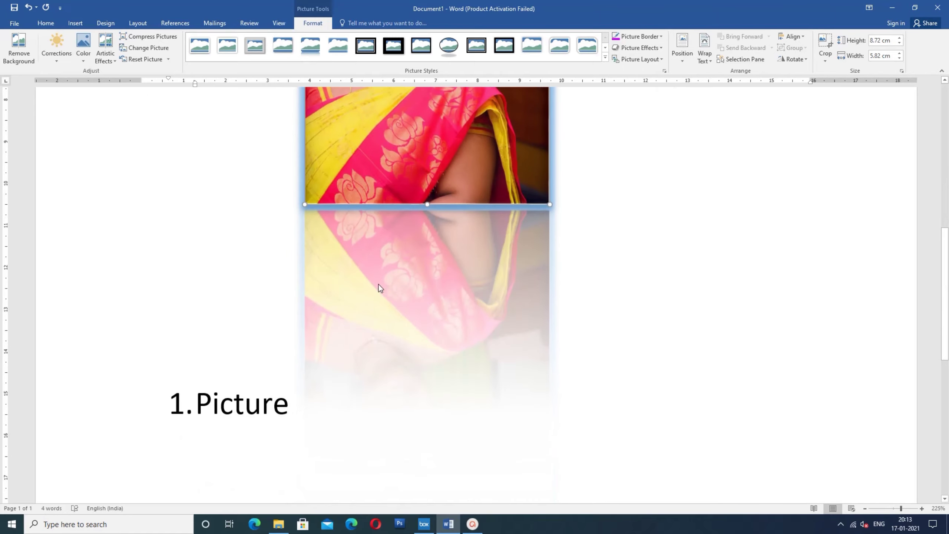
pyautogui.scroll(-4, 491, 330)
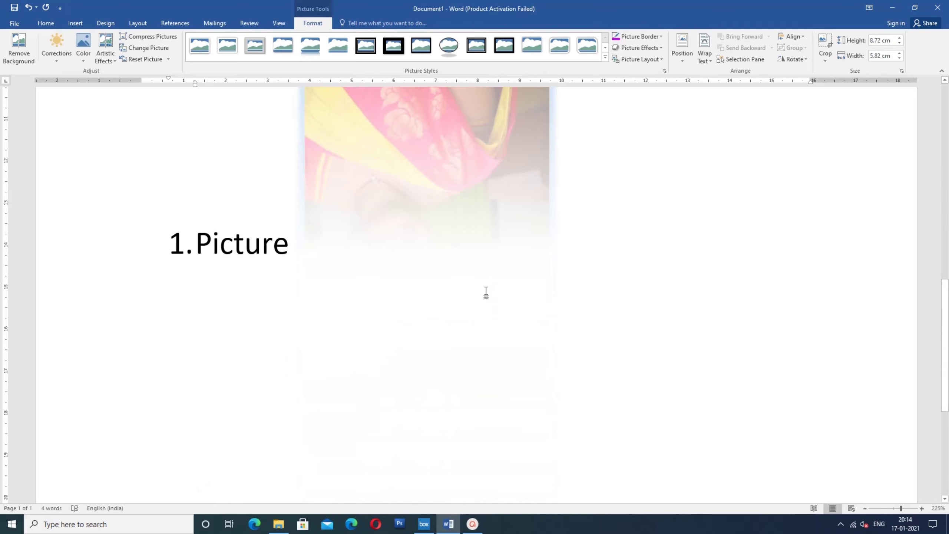
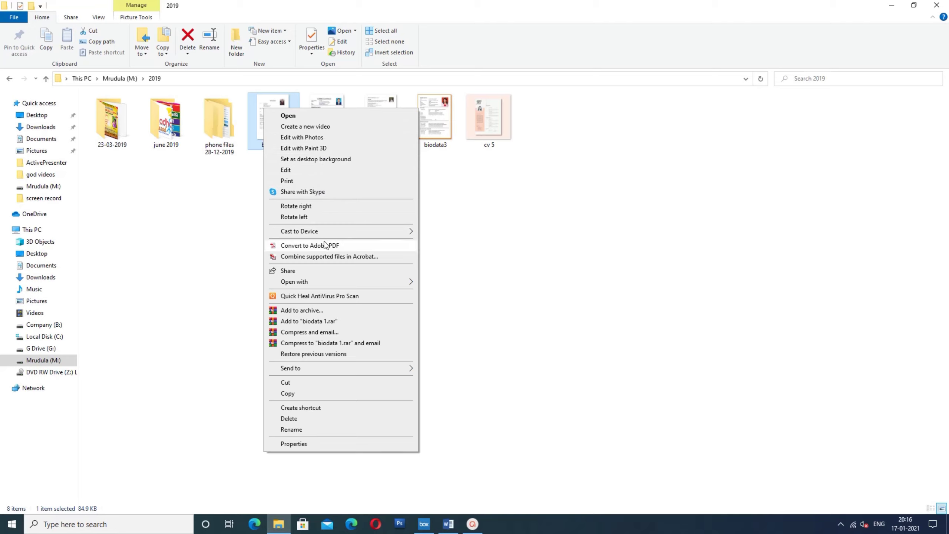
# - Open the biodata 1 image from the 2019 folder with ACDSee Pro 5 and dismiss the file association dialog
pyautogui.moveTo(328, 285)
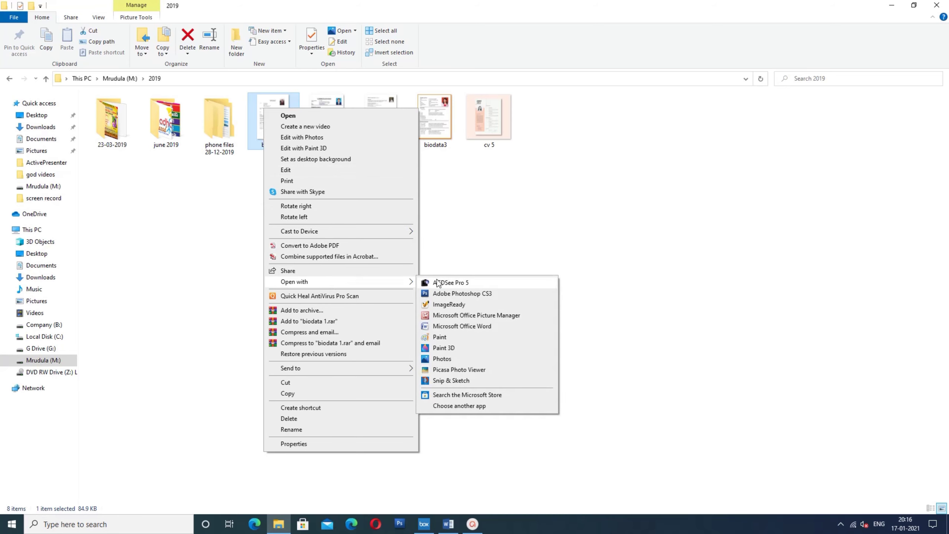
pyautogui.click(450, 283)
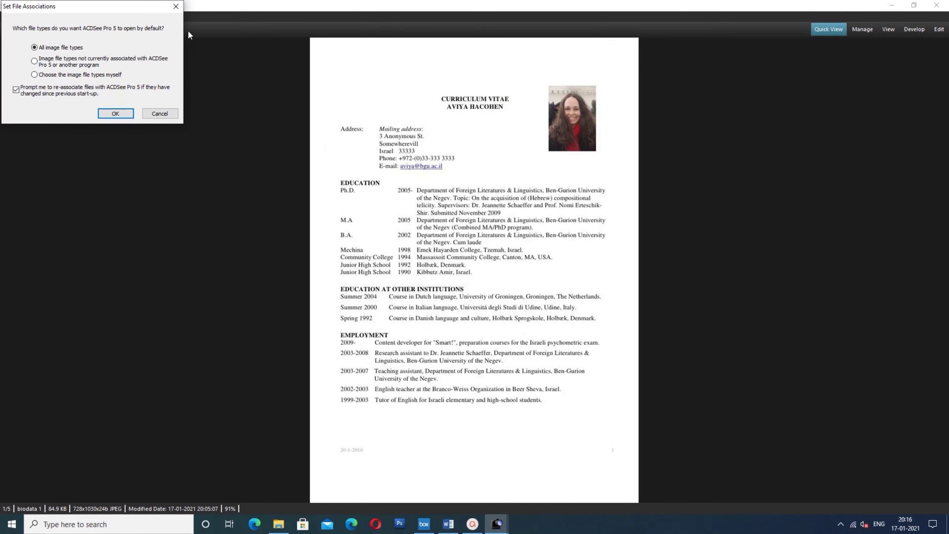
pyautogui.click(175, 6)
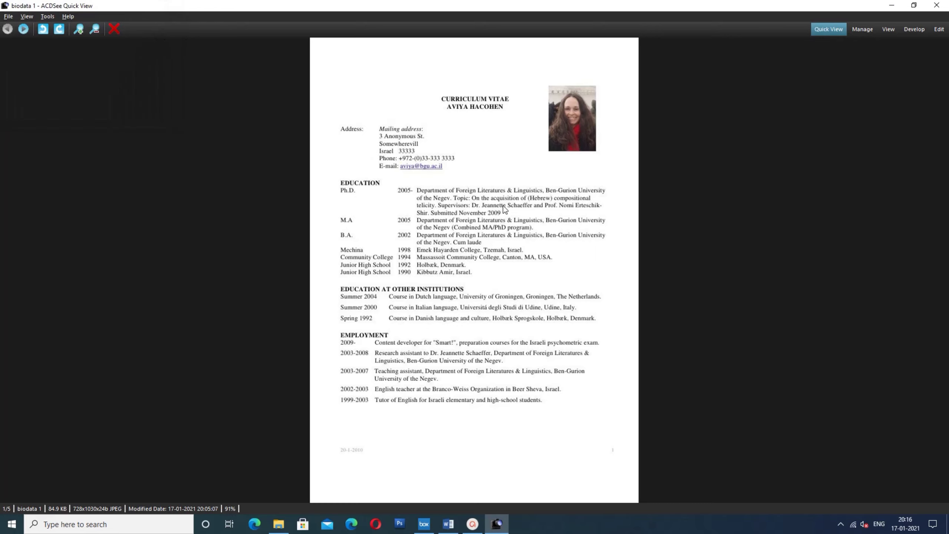
# - Look through the remaining sample biodata images to compare where each places its photo, and close the image viewer
pyautogui.click(23, 30)
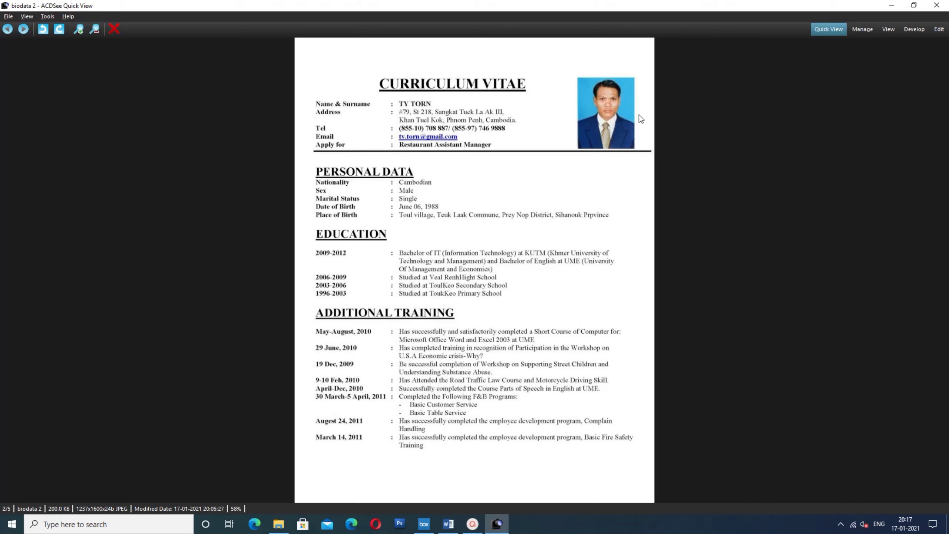
pyautogui.click(24, 29)
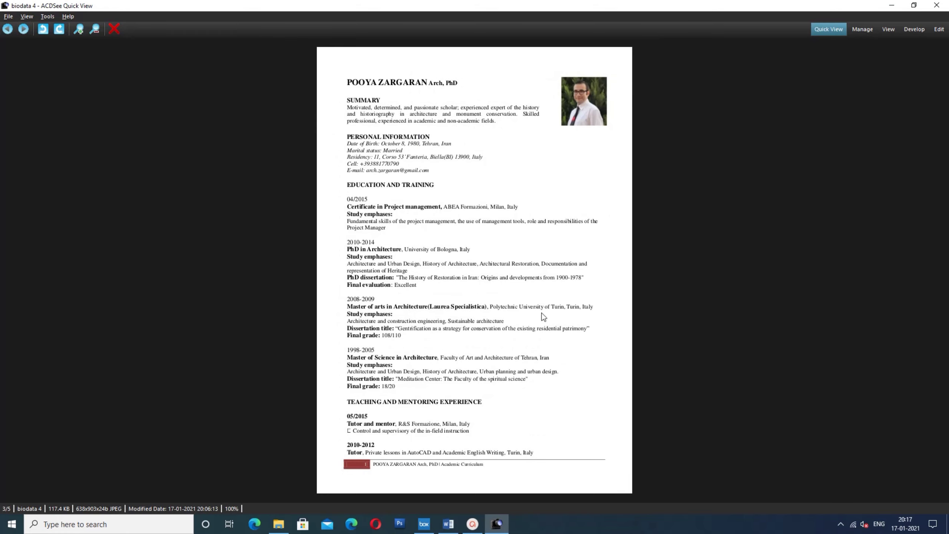
pyautogui.click(25, 29)
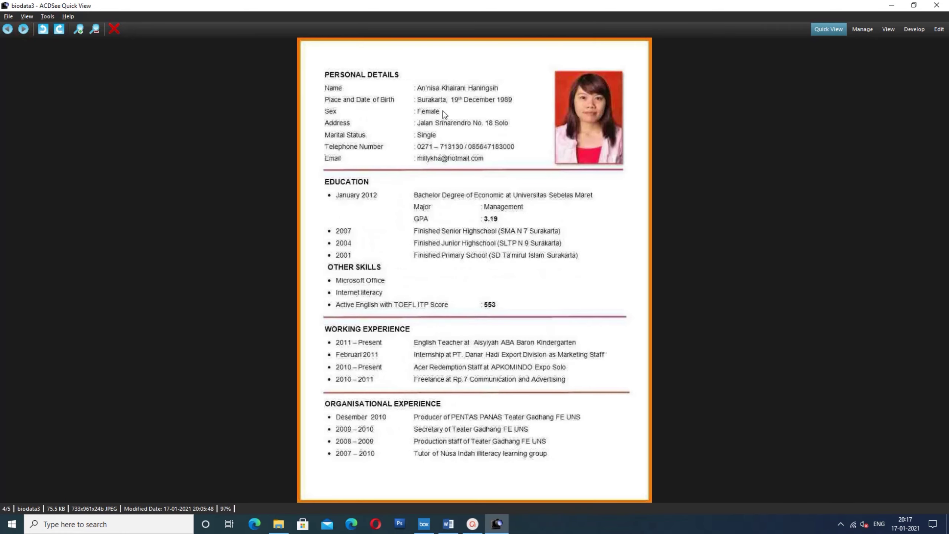
pyautogui.click(24, 29)
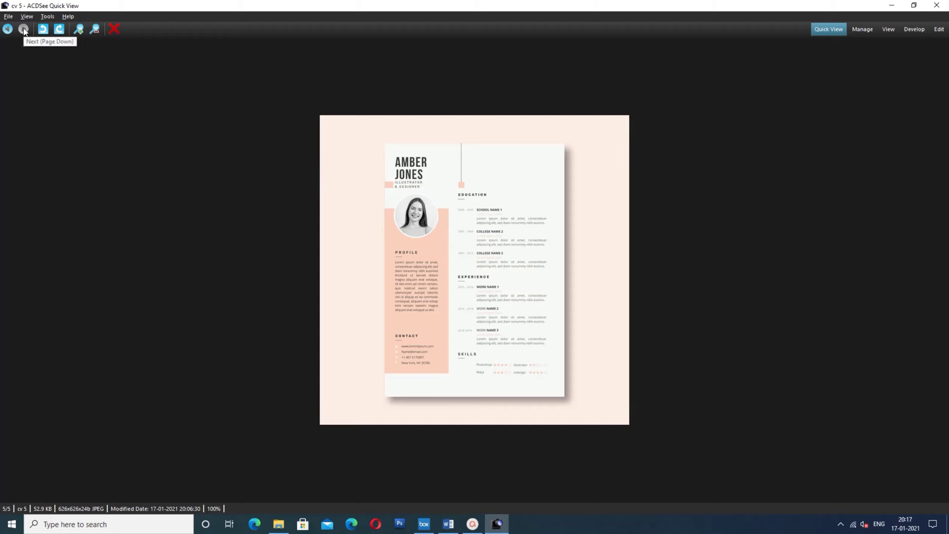
pyautogui.click(936, 6)
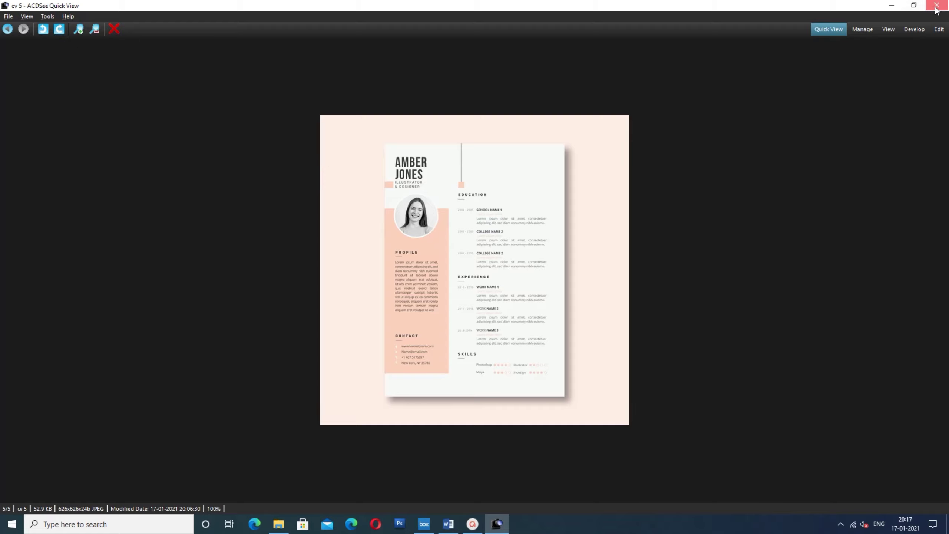
# - Switch to Word, delete the document's entire contents and generate sample paragraphs with =rand(8,4)
pyautogui.click(448, 524)
pyautogui.hotkey('ctrl', 'a')
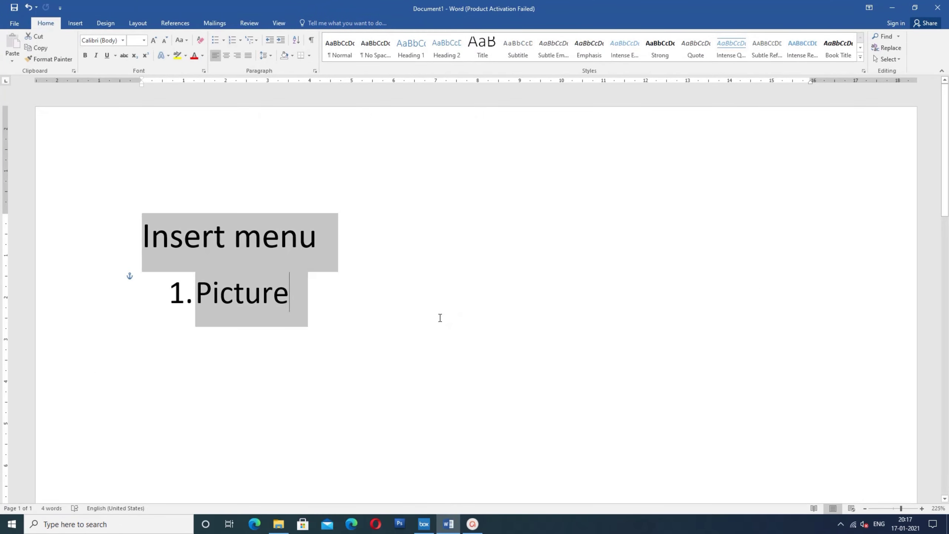
pyautogui.press('Delete')
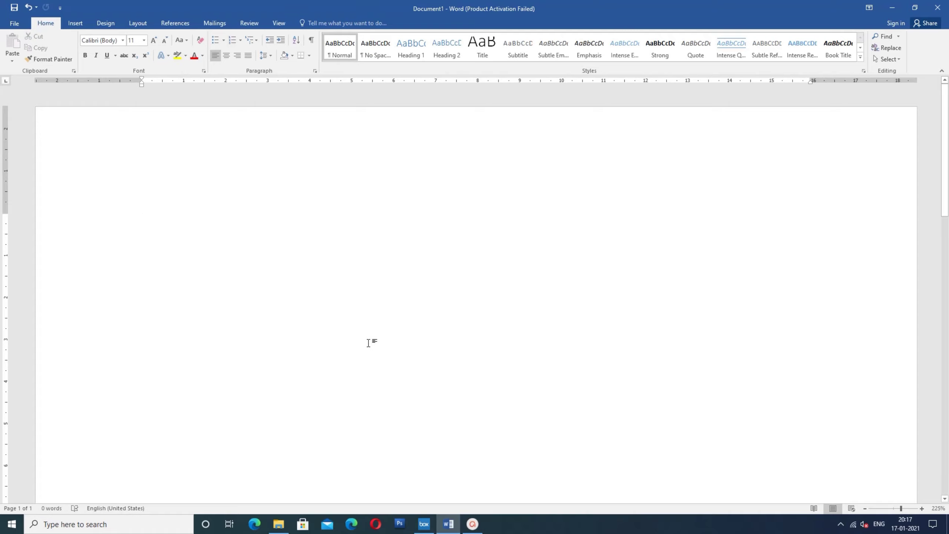
pyautogui.write('=rand(8,4')
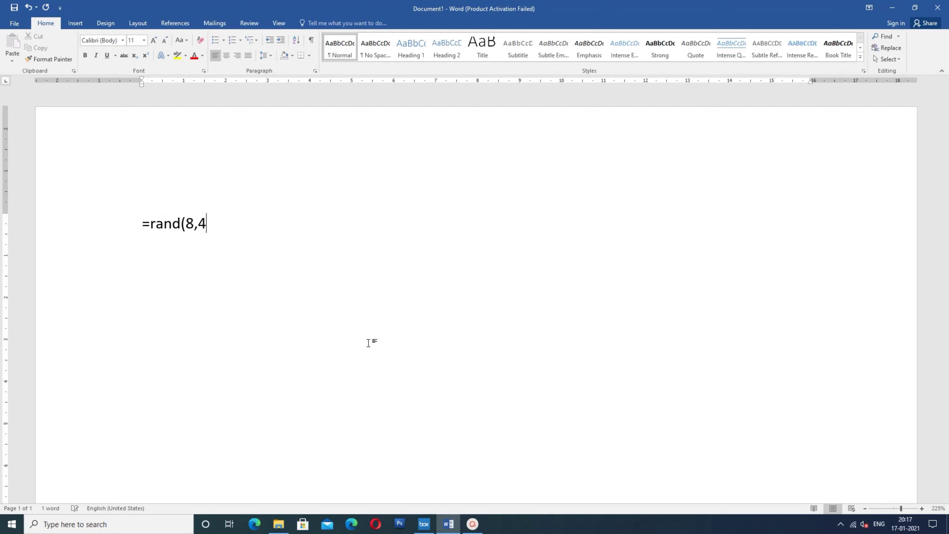
pyautogui.press('Return')
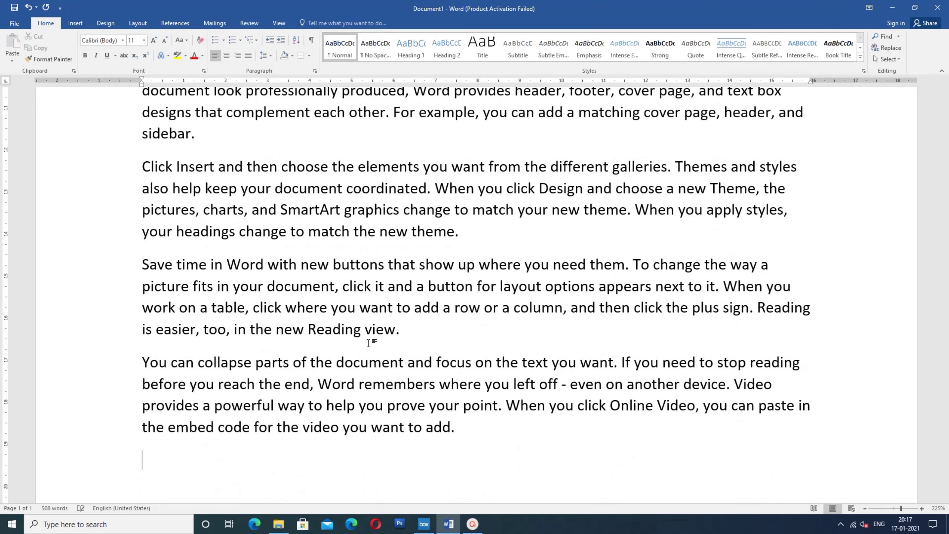
# - Split the first sentence of the sample text into its own paragraph and centre it as a heading line
pyautogui.scroll(6, 361, 316)
pyautogui.scroll(2, 555, 299)
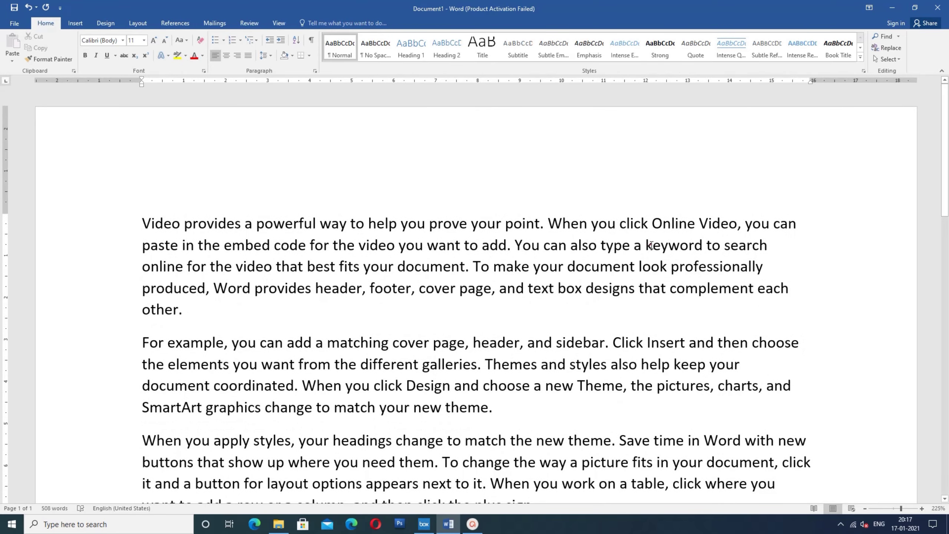
pyautogui.click(627, 223)
pyautogui.press('Return')
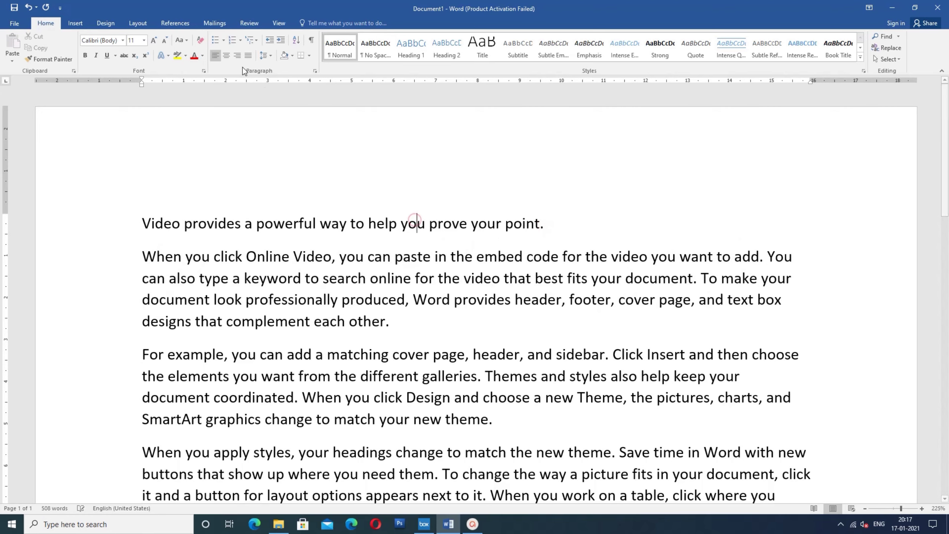
pyautogui.click(226, 56)
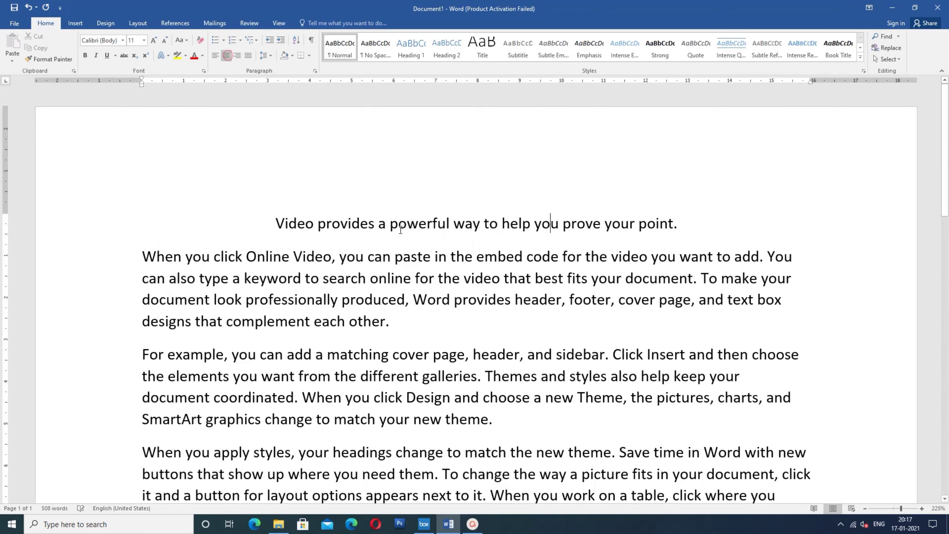
# - Insert the pink-and-yellow sari portrait numbered 2 from the phone files folder at the end of the centred line
pyautogui.click(681, 224)
pyautogui.click(75, 23)
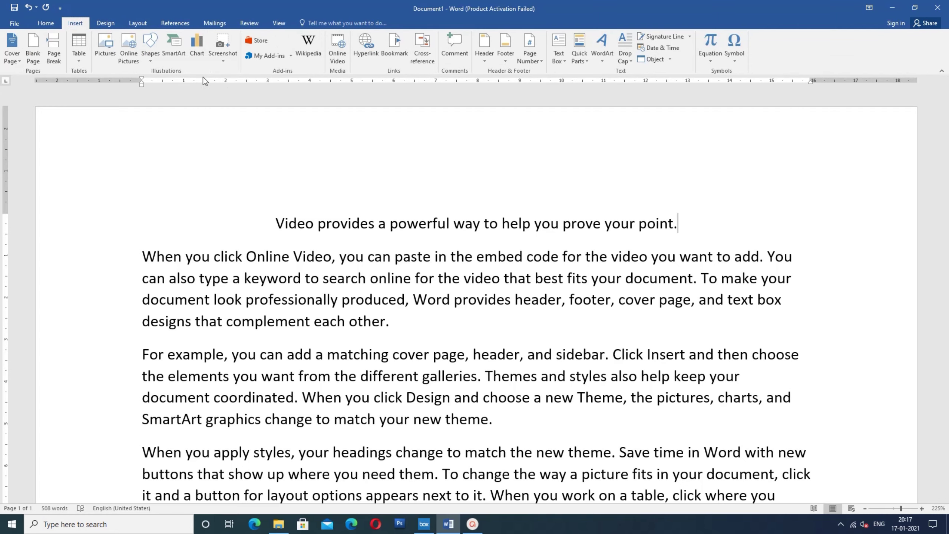
pyautogui.click(105, 54)
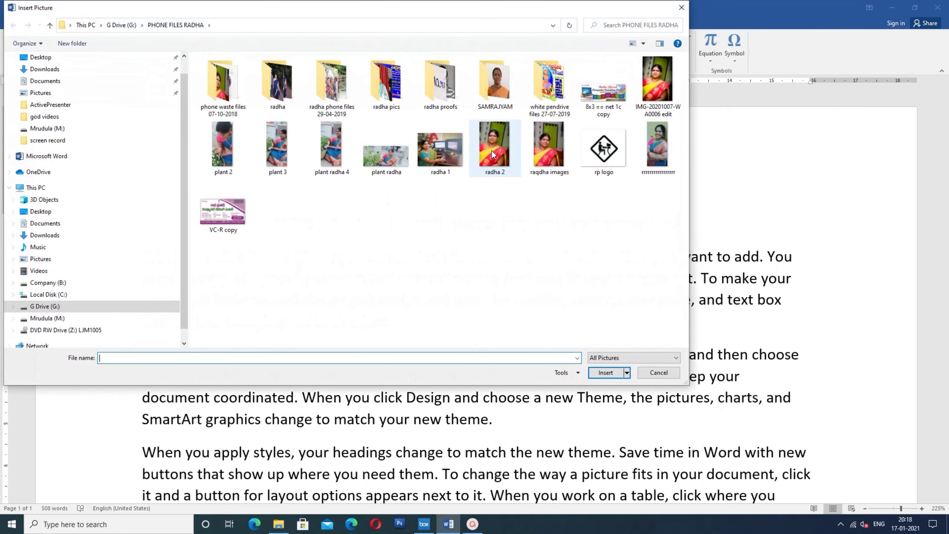
pyautogui.click(492, 154)
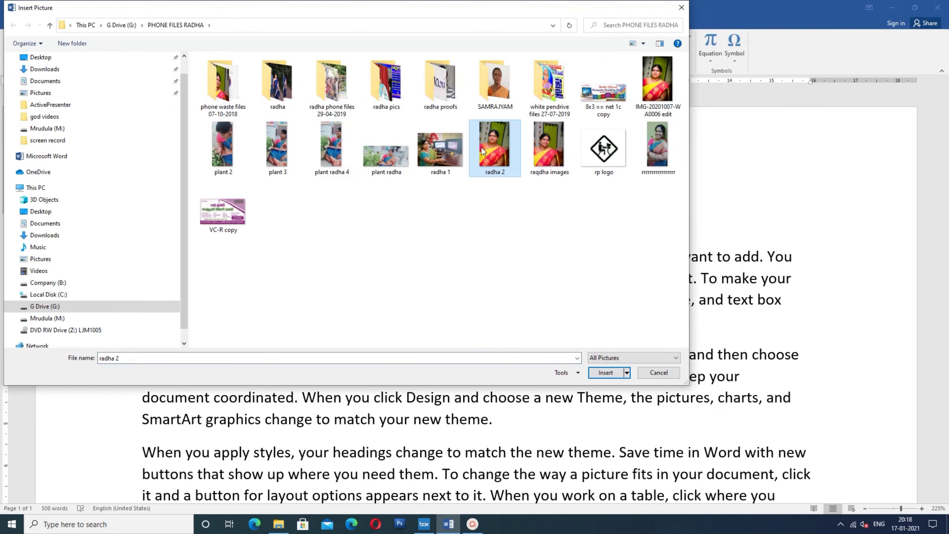
pyautogui.click(606, 372)
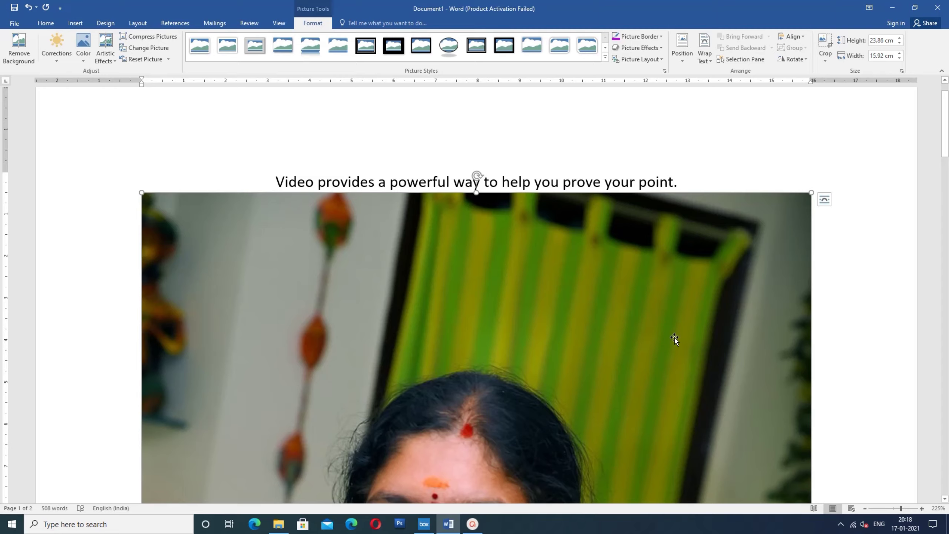
# - Shrink the inserted portrait proportionally to about 8.84 cm high and 5.9 cm wide
pyautogui.moveTo(811, 192); pyautogui.dragTo(358, 419)
pyautogui.scroll(-10, 584, 325)
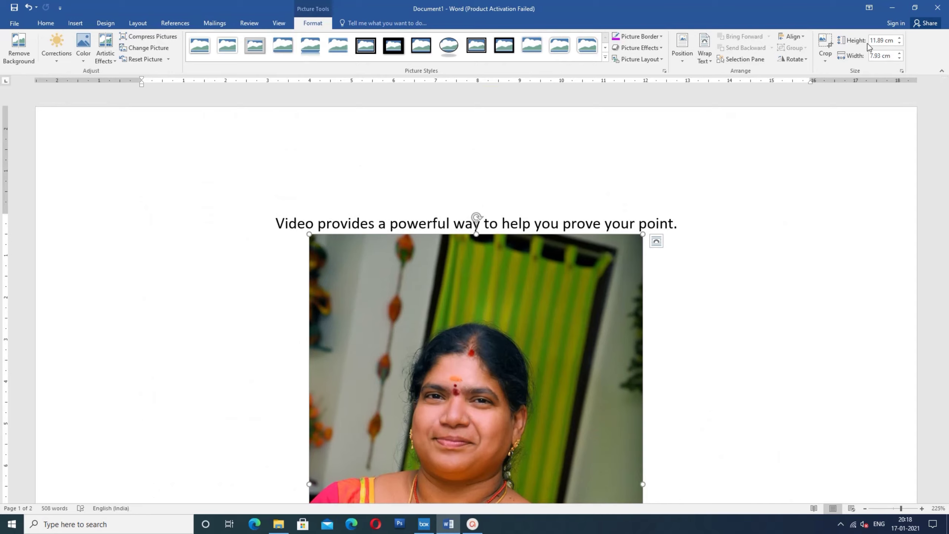
pyautogui.click(899, 43)
pyautogui.click(899, 43)
pyautogui.click(899, 42)
pyautogui.click(899, 43)
pyautogui.click(899, 43)
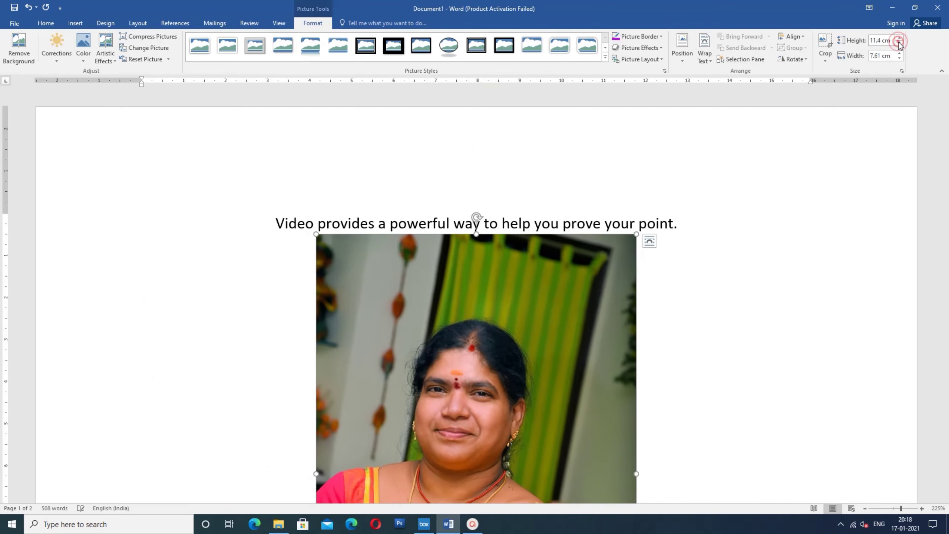
pyautogui.click(899, 43)
pyautogui.click(899, 43)
pyautogui.click(899, 43)
pyautogui.click(899, 43)
pyautogui.click(899, 43)
pyautogui.click(899, 43)
pyautogui.click(899, 42)
pyautogui.click(899, 42)
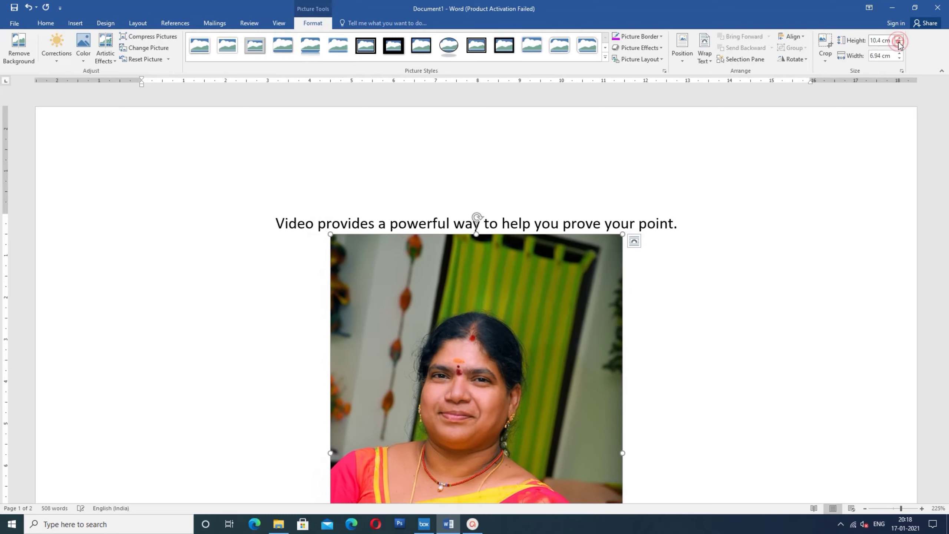
pyautogui.click(899, 43)
pyautogui.click(899, 43)
pyautogui.click(899, 42)
pyautogui.click(899, 43)
pyautogui.click(899, 42)
pyautogui.click(899, 42)
pyautogui.click(899, 43)
pyautogui.click(899, 43)
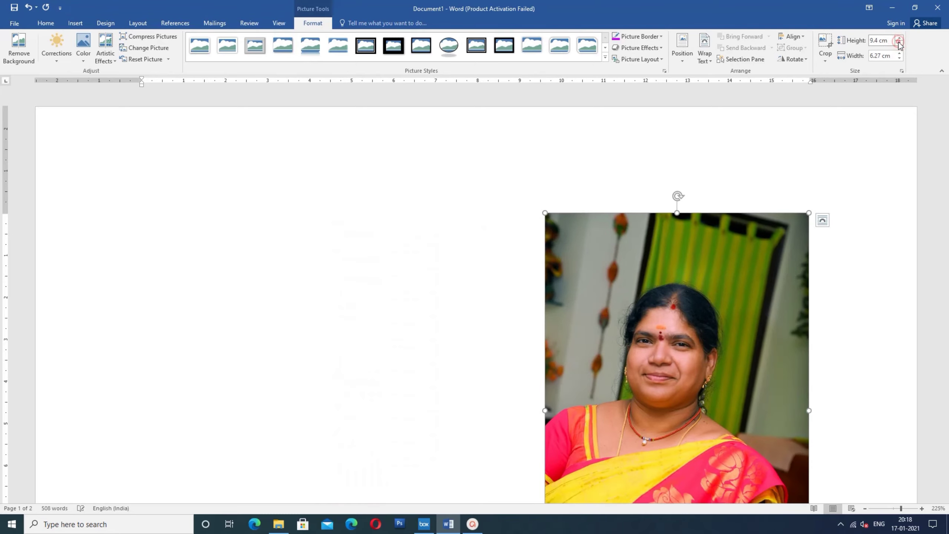
pyautogui.click(899, 42)
pyautogui.click(899, 43)
pyautogui.click(899, 43)
pyautogui.click(899, 42)
pyautogui.click(899, 43)
pyautogui.click(899, 58)
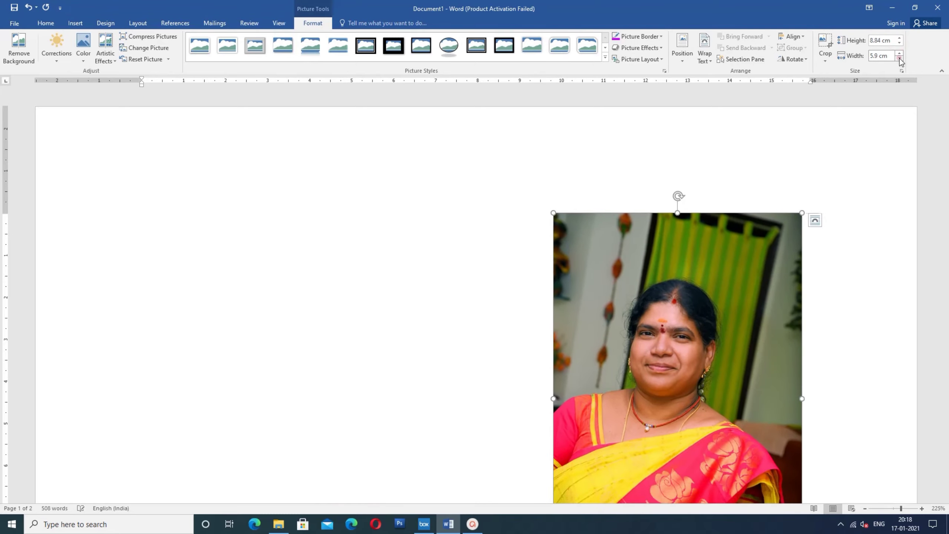
# - Reduce the portrait's width further to about 3.7 cm, keeping its proportions
pyautogui.click(899, 58)
pyautogui.click(899, 58)
pyautogui.click(899, 58)
pyautogui.click(899, 58)
pyautogui.click(899, 58)
pyautogui.click(899, 58)
pyautogui.click(899, 58)
pyautogui.click(899, 58)
pyautogui.click(899, 58)
pyautogui.click(899, 58)
pyautogui.click(899, 57)
pyautogui.click(899, 58)
pyautogui.click(899, 57)
pyautogui.click(899, 58)
pyautogui.click(899, 58)
pyautogui.click(899, 58)
pyautogui.click(899, 57)
pyautogui.click(899, 58)
pyautogui.click(899, 58)
# - Reduce the portrait's height to 1.4 cm and enlarge it slightly freehand to about 1.62 by 1.08 cm
pyautogui.click(899, 39)
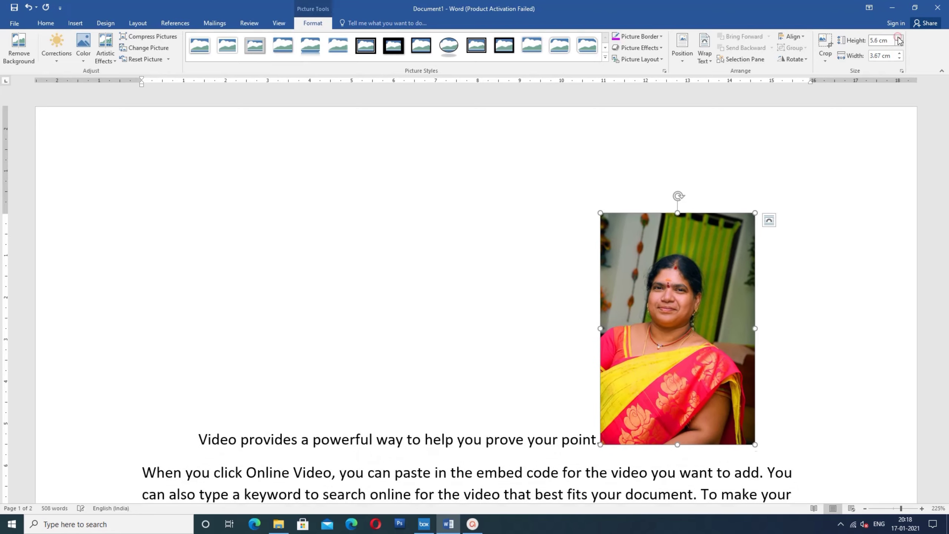
pyautogui.click(899, 38)
pyautogui.click(899, 38)
pyautogui.click(899, 39)
pyautogui.click(899, 43)
pyautogui.click(899, 43)
pyautogui.click(899, 43)
pyautogui.click(899, 43)
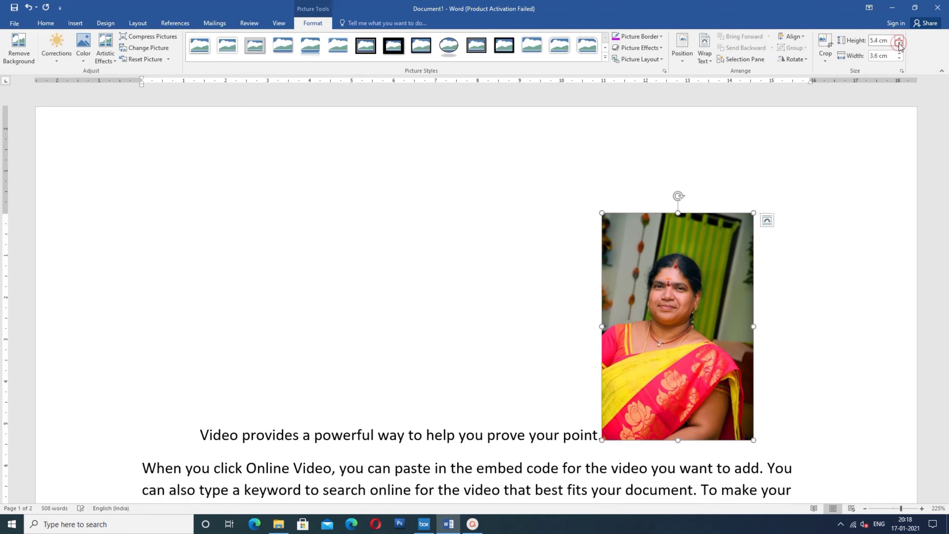
pyautogui.click(899, 44)
pyautogui.click(899, 43)
pyautogui.click(899, 43)
pyautogui.click(899, 43)
pyautogui.click(899, 43)
pyautogui.click(899, 43)
pyautogui.click(899, 44)
pyautogui.click(899, 44)
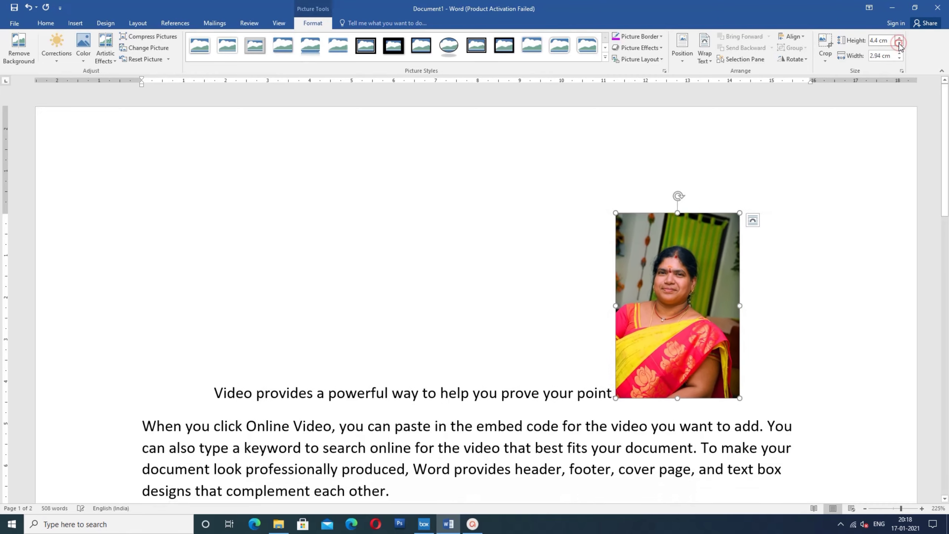
pyautogui.click(899, 44)
pyautogui.click(899, 43)
pyautogui.click(899, 44)
pyautogui.click(899, 43)
pyautogui.click(899, 43)
pyautogui.click(899, 44)
pyautogui.click(899, 44)
pyautogui.click(899, 44)
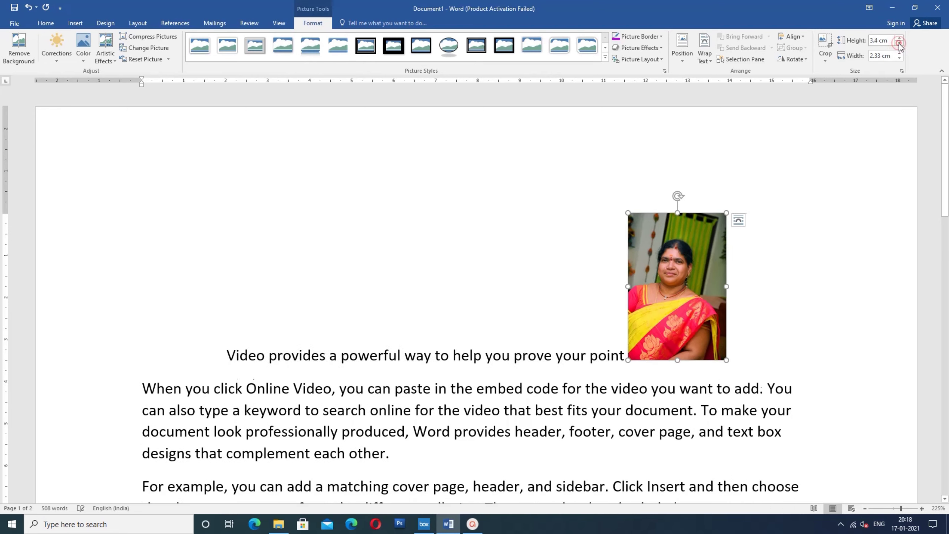
pyautogui.click(899, 43)
pyautogui.click(899, 43)
pyautogui.click(899, 44)
pyautogui.click(899, 43)
pyautogui.click(899, 43)
pyautogui.click(899, 44)
pyautogui.click(899, 43)
pyautogui.click(899, 43)
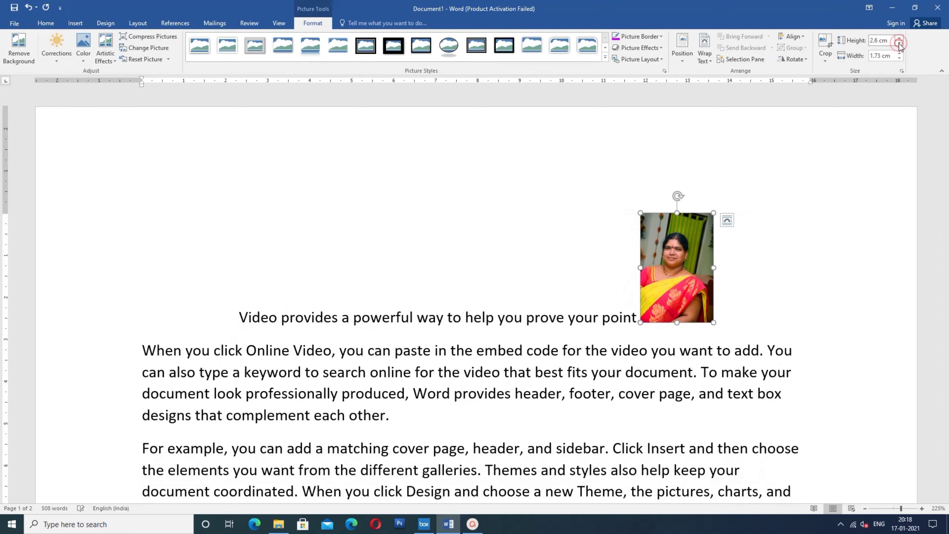
pyautogui.click(899, 44)
pyautogui.click(899, 43)
pyautogui.click(899, 44)
pyautogui.click(899, 44)
pyautogui.click(899, 44)
pyautogui.click(899, 44)
pyautogui.click(899, 43)
pyautogui.click(899, 43)
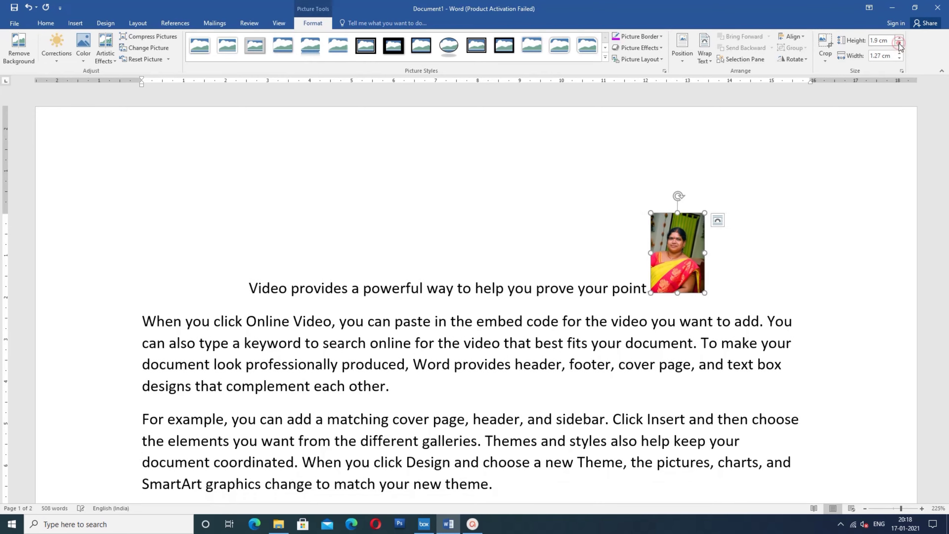
pyautogui.click(899, 43)
pyautogui.click(899, 43)
pyautogui.click(899, 44)
pyautogui.click(899, 43)
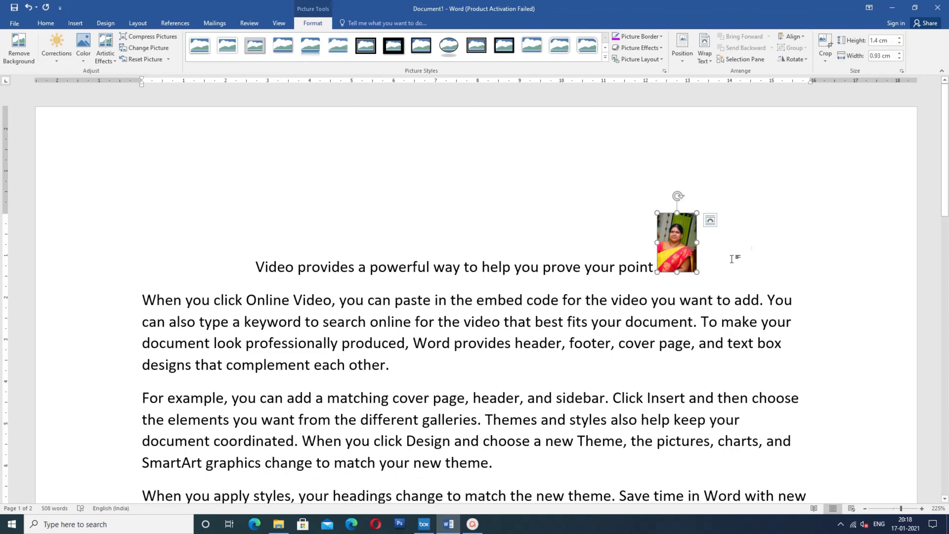
pyautogui.moveTo(696, 272); pyautogui.dragTo(701, 281)
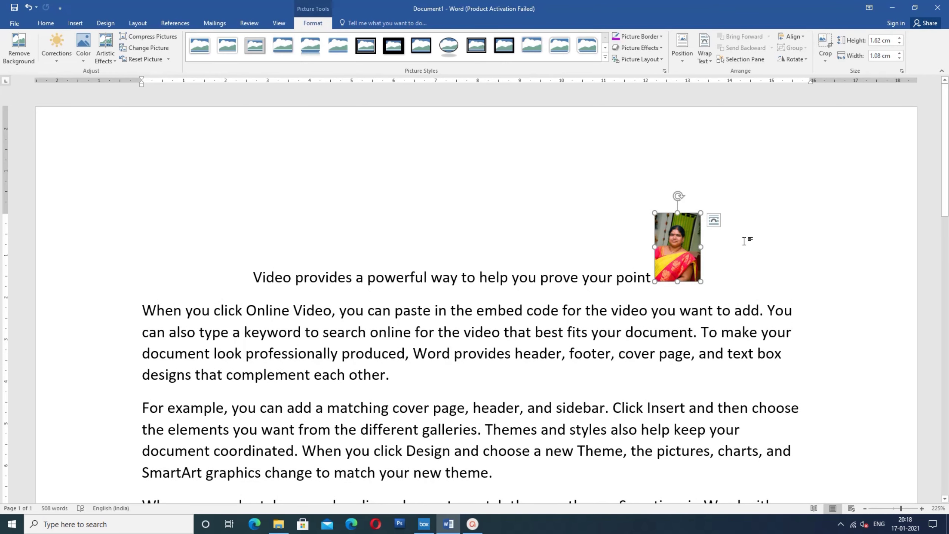
pyautogui.click(730, 238)
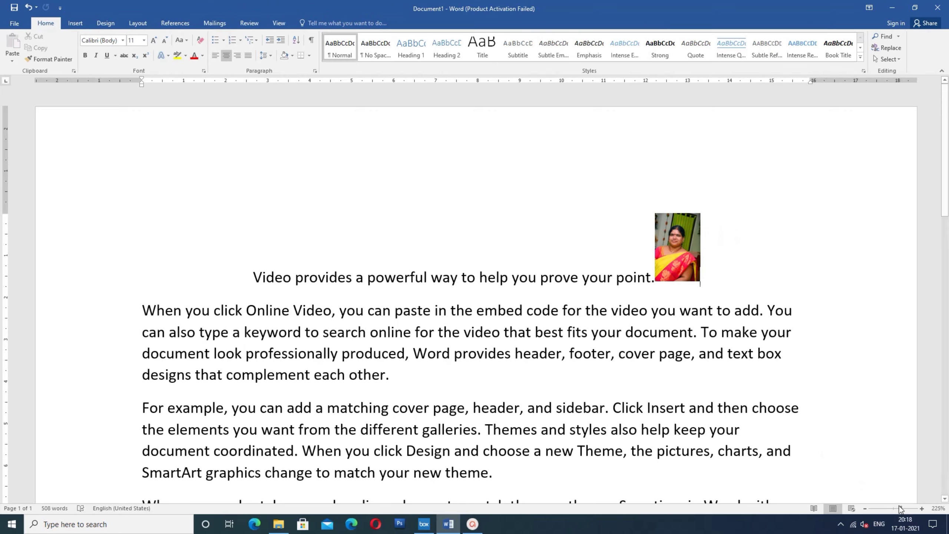
# - Crop the sari portrait on all four sides to the head and shoulders, about 0.86 cm high and 0.88 cm wide
pyautogui.click(920, 508)
pyautogui.click(921, 509)
pyautogui.click(920, 508)
pyautogui.click(921, 509)
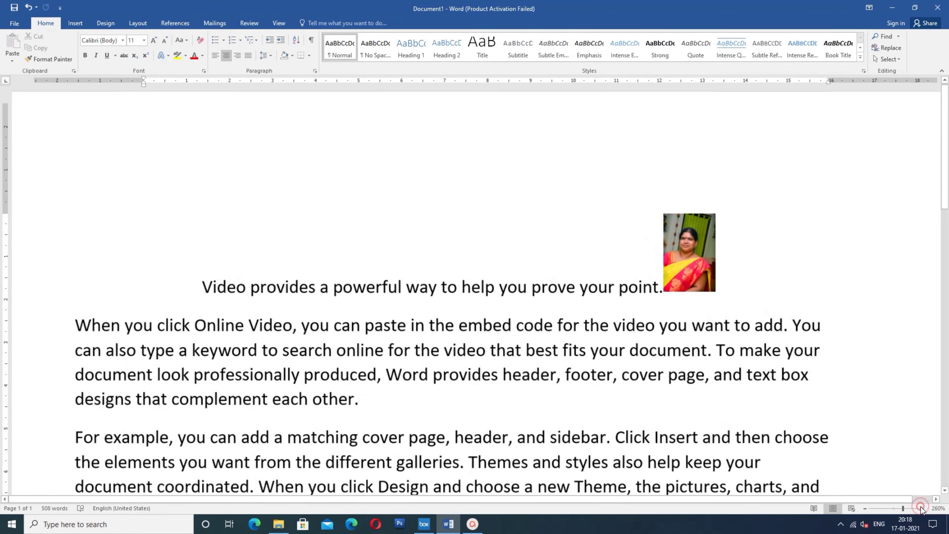
pyautogui.click(921, 508)
pyautogui.click(921, 509)
pyautogui.click(921, 509)
pyautogui.click(920, 508)
pyautogui.click(921, 508)
pyautogui.click(920, 509)
pyautogui.click(920, 508)
pyautogui.click(920, 509)
pyautogui.click(921, 508)
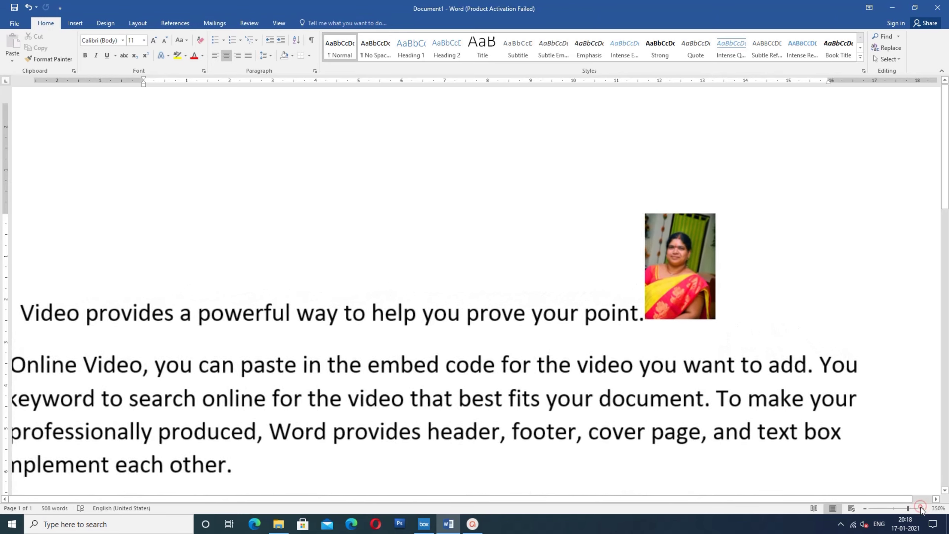
pyautogui.click(921, 508)
pyautogui.click(921, 508)
pyautogui.click(920, 508)
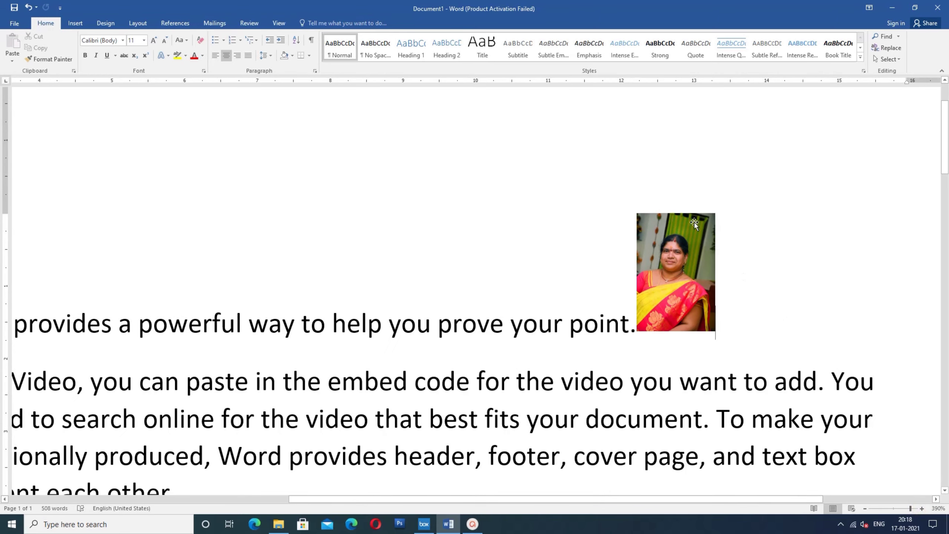
pyautogui.click(688, 262)
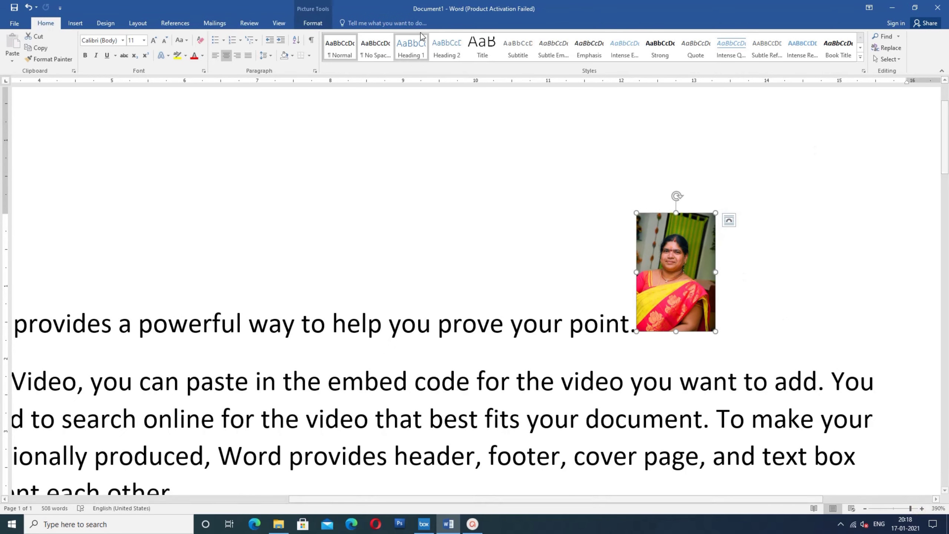
pyautogui.click(313, 23)
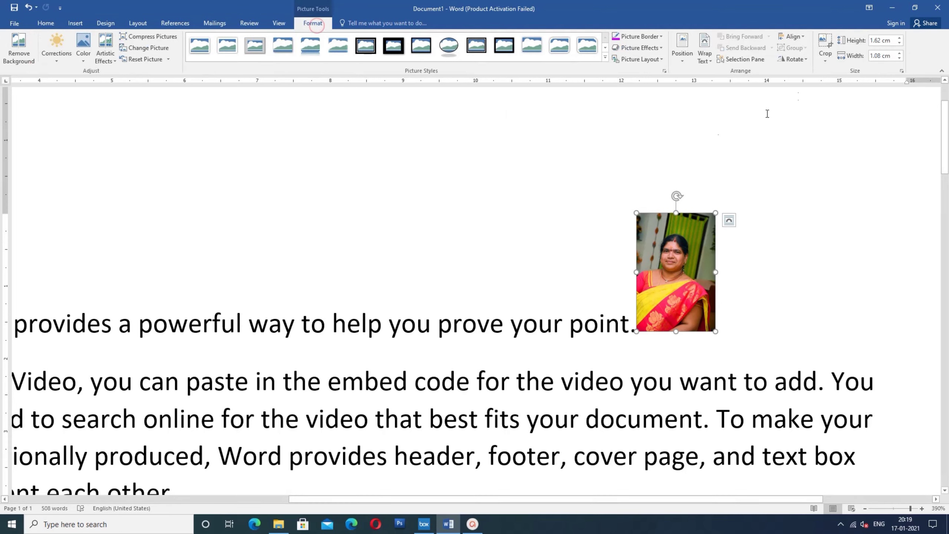
pyautogui.click(826, 59)
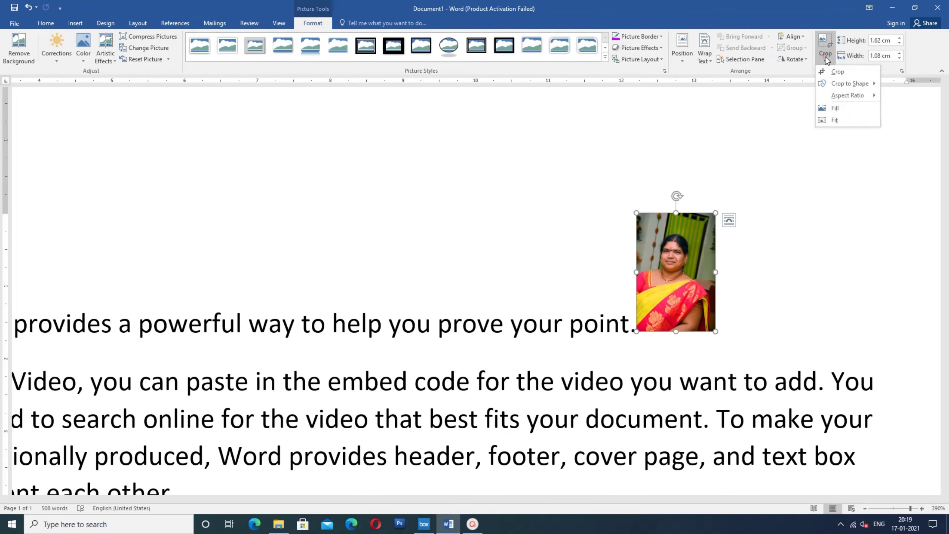
pyautogui.click(839, 72)
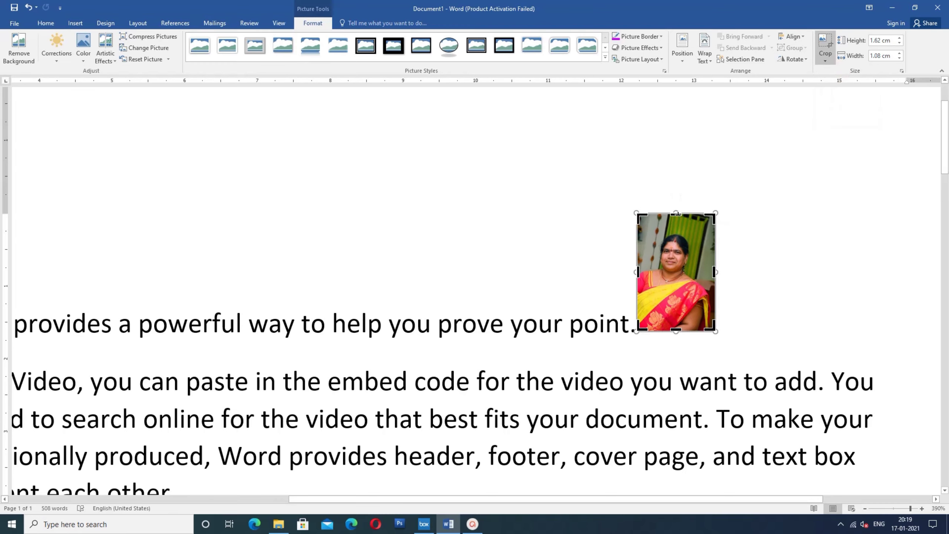
pyautogui.moveTo(677, 213); pyautogui.dragTo(681, 227)
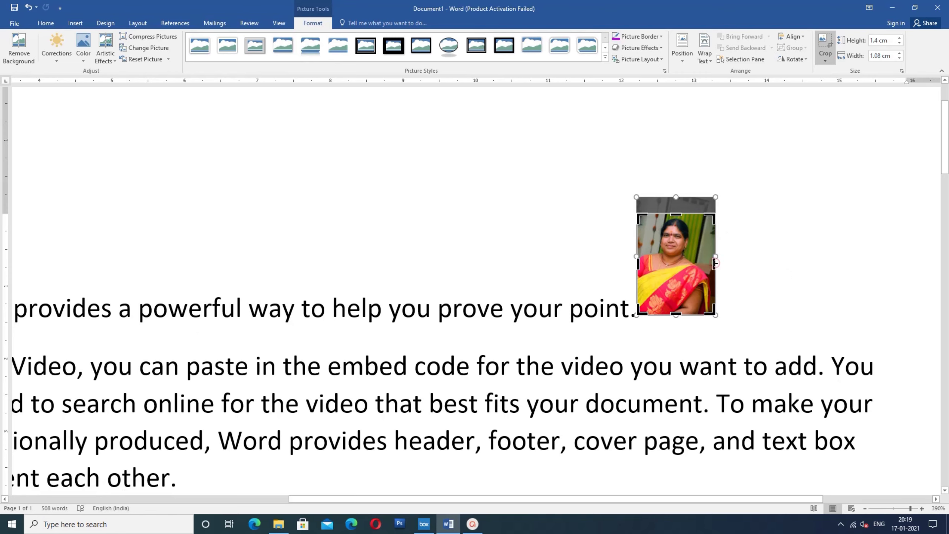
pyautogui.moveTo(715, 262); pyautogui.dragTo(710, 264)
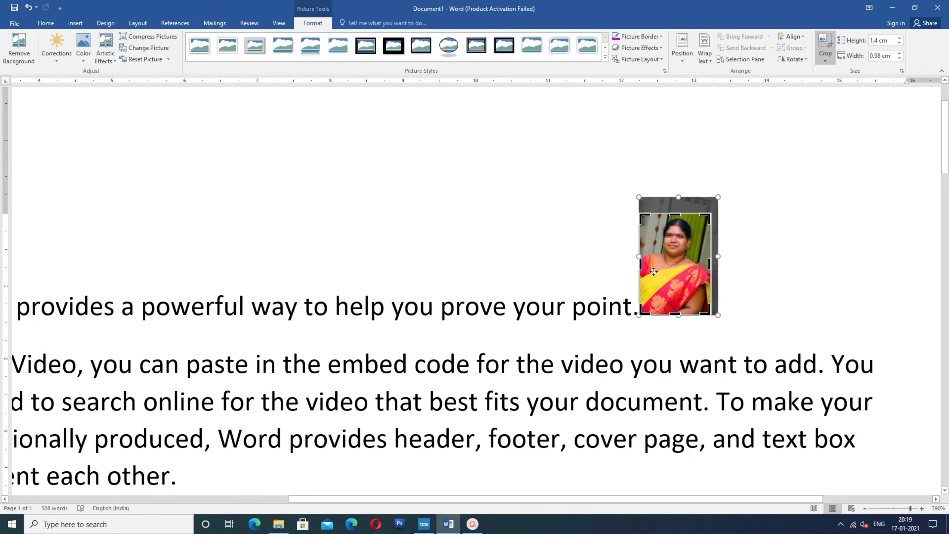
pyautogui.moveTo(638, 264); pyautogui.dragTo(645, 264)
pyautogui.moveTo(674, 314); pyautogui.dragTo(675, 276)
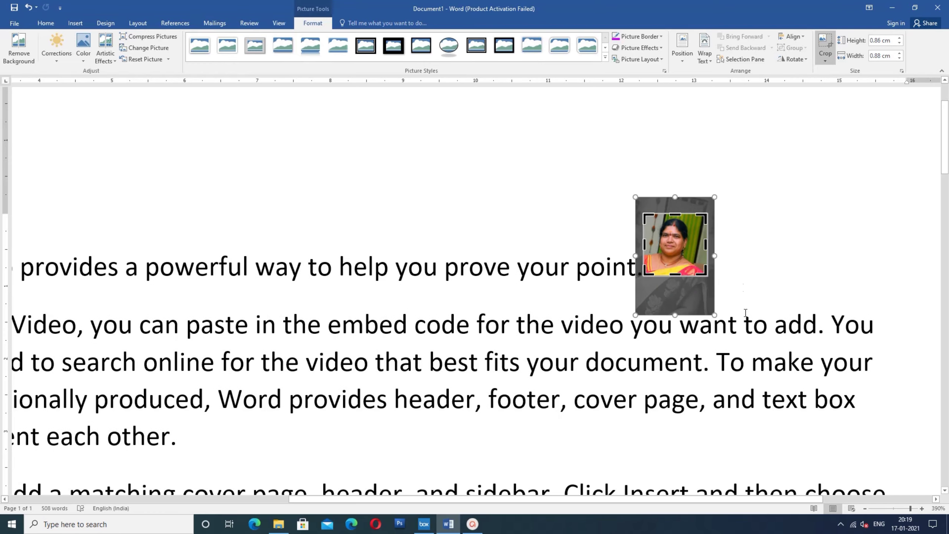
pyautogui.click(748, 230)
# - Enlarge the cropped portrait proportionally to 2.2 cm high and 2.25 cm wide
pyautogui.click(682, 247)
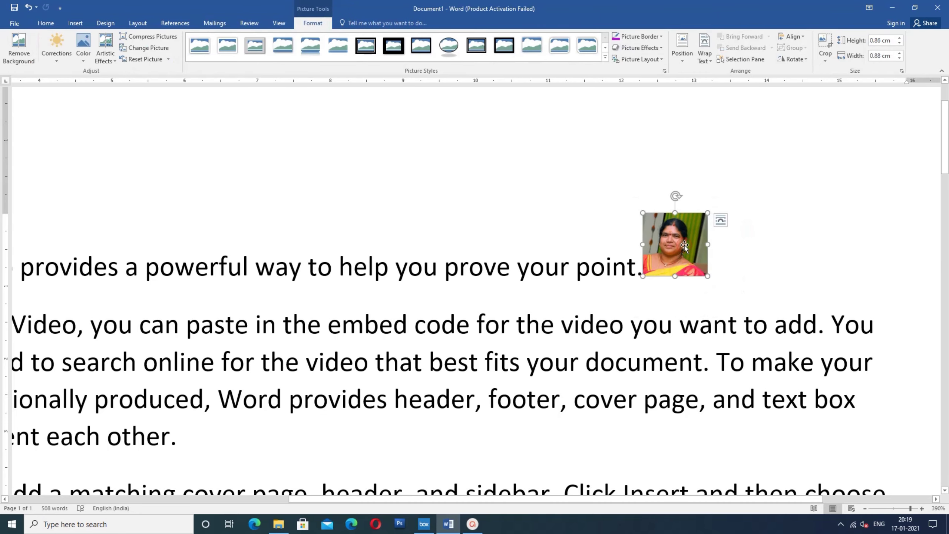
pyautogui.click(898, 38)
pyautogui.click(899, 37)
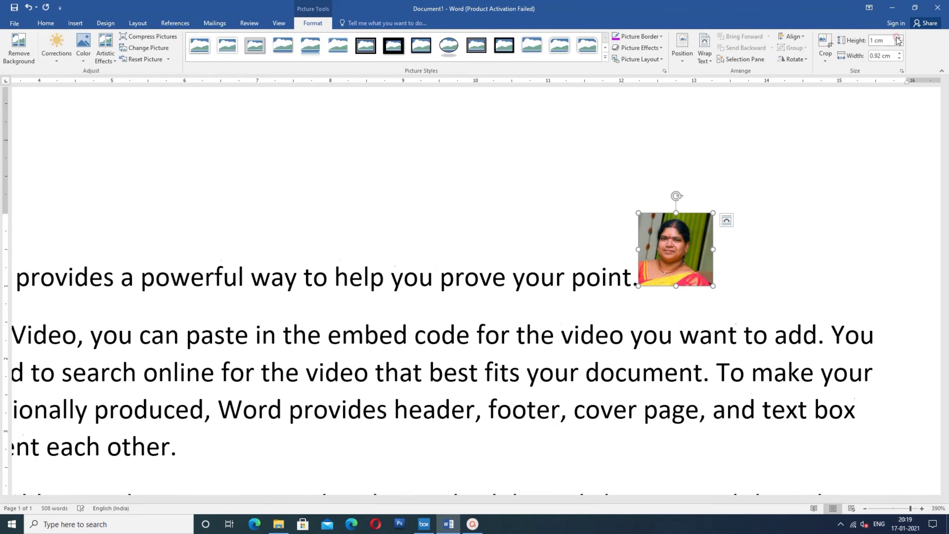
pyautogui.click(899, 38)
pyautogui.click(899, 38)
pyautogui.click(899, 38)
pyautogui.click(899, 38)
pyautogui.click(898, 37)
pyautogui.click(899, 38)
pyautogui.click(899, 37)
pyautogui.click(899, 38)
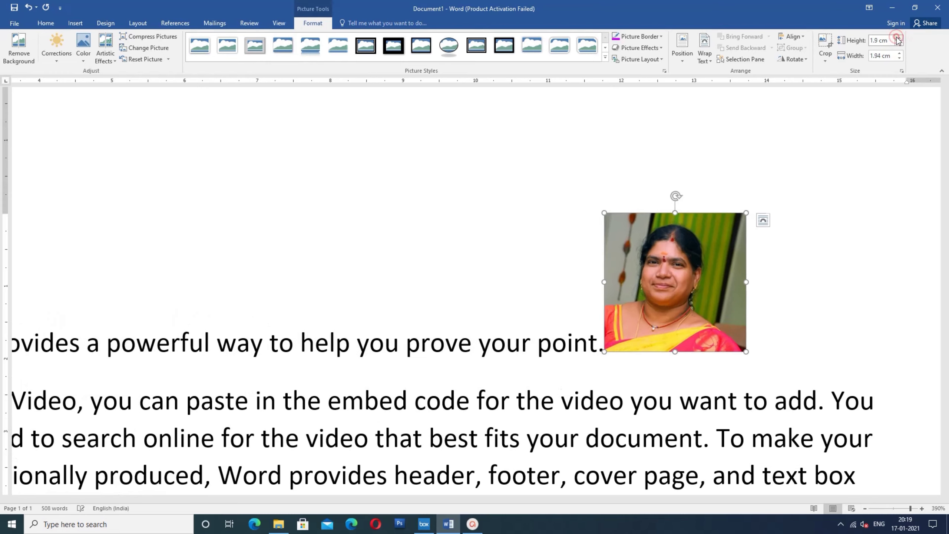
pyautogui.click(898, 38)
pyautogui.click(898, 38)
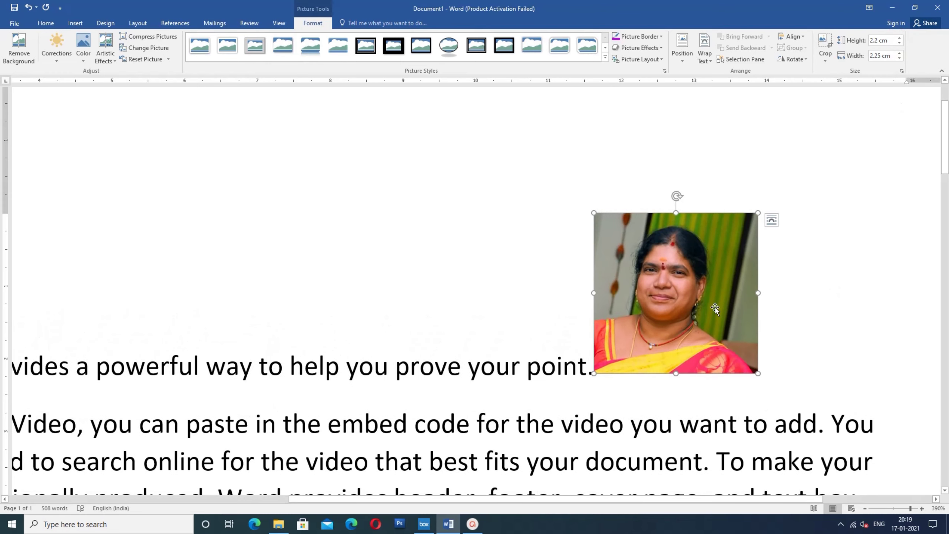
# - Crop the portrait's right side further, down to a width of about 1.87 cm
pyautogui.click(825, 41)
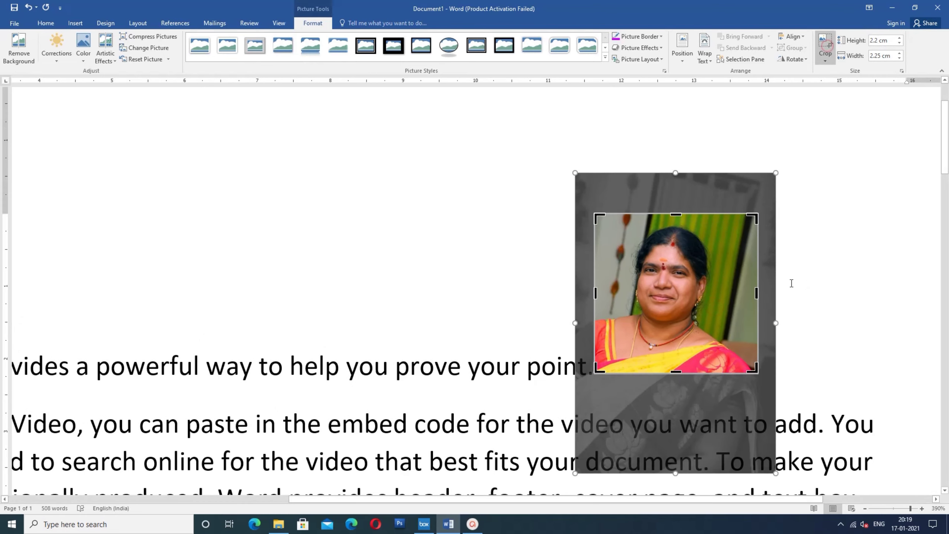
pyautogui.moveTo(757, 294); pyautogui.dragTo(730, 298)
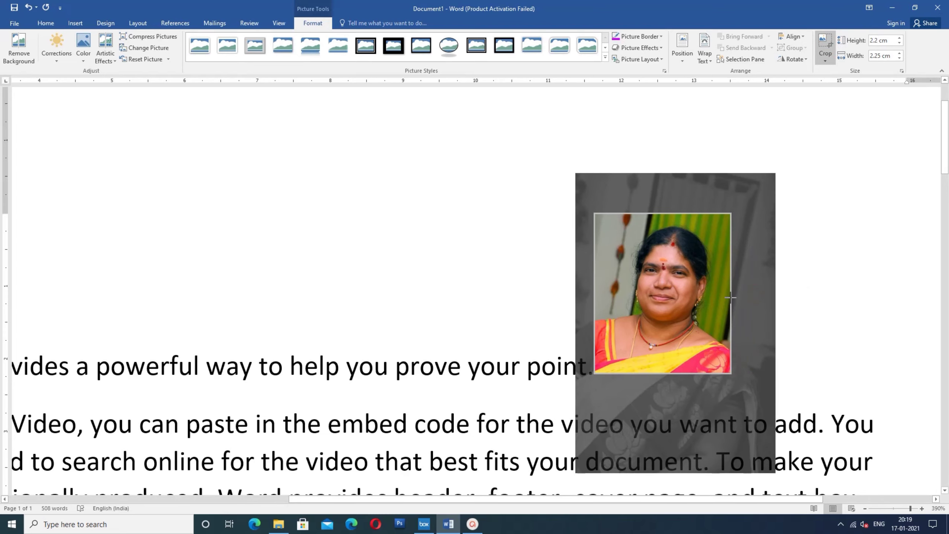
pyautogui.click(830, 278)
# - Add a black 1 pt border around the cropped portrait
pyautogui.click(653, 321)
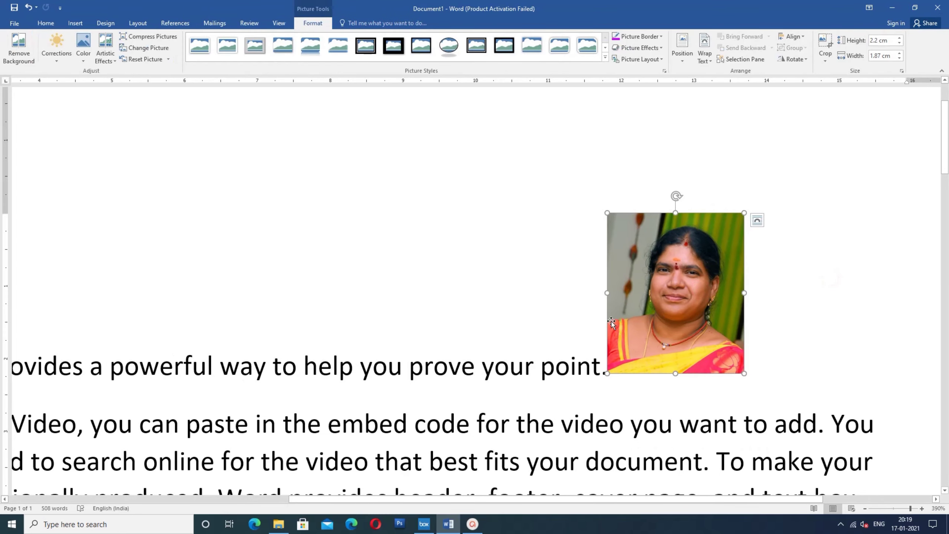
pyautogui.click(661, 37)
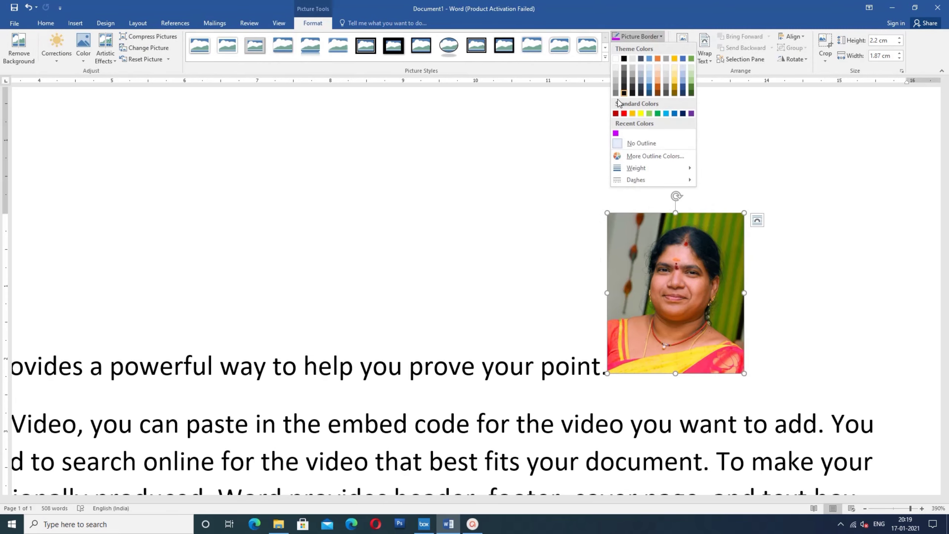
pyautogui.moveTo(640, 169)
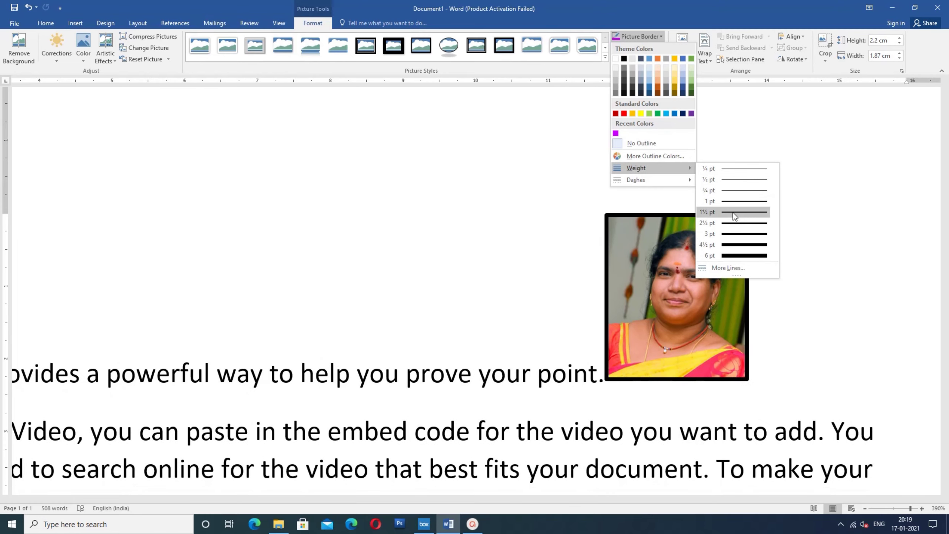
pyautogui.click(734, 202)
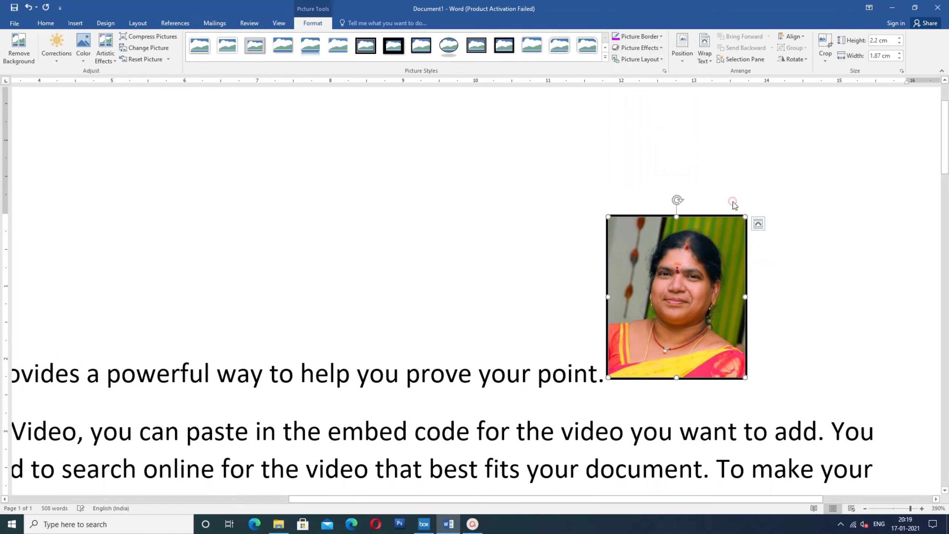
pyautogui.click(795, 265)
# - Check the page with the bordered portrait in the print preview and return to the document
pyautogui.click(17, 23)
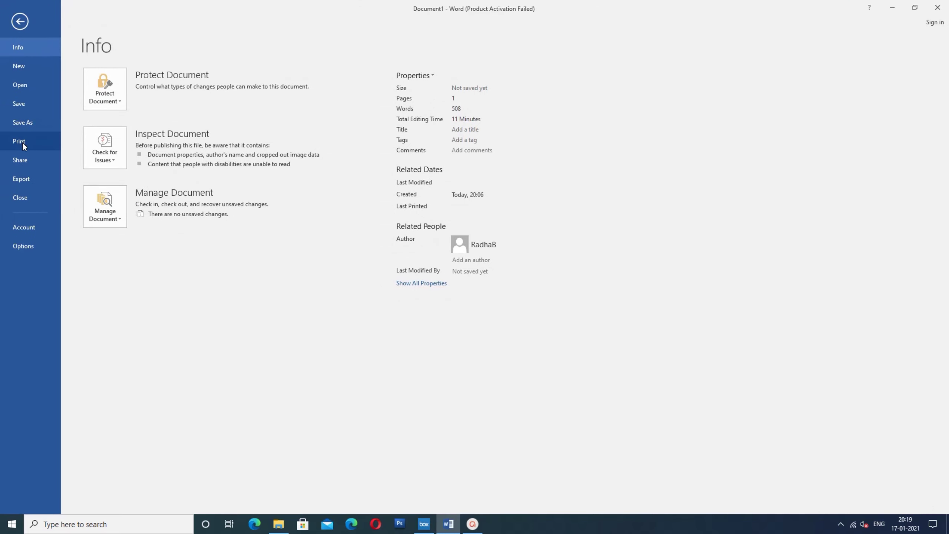
pyautogui.click(22, 141)
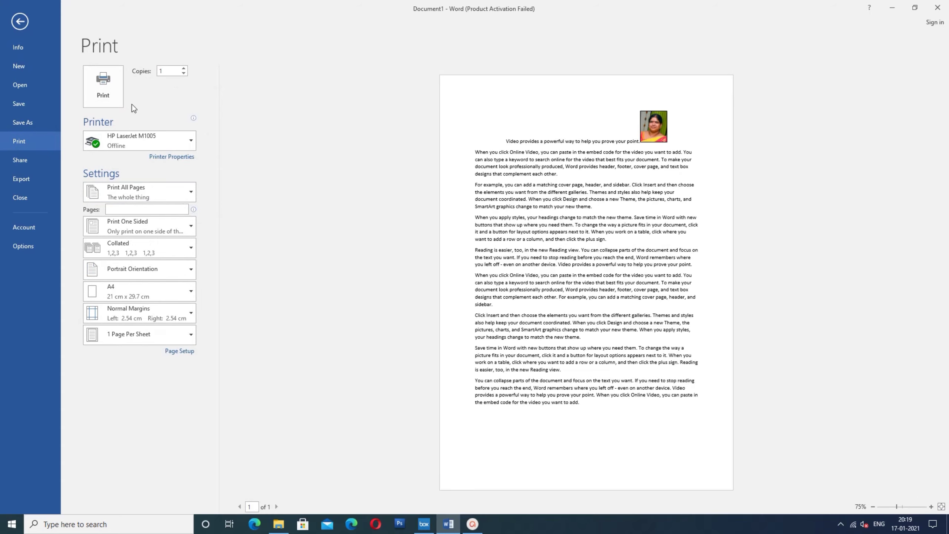
pyautogui.click(19, 21)
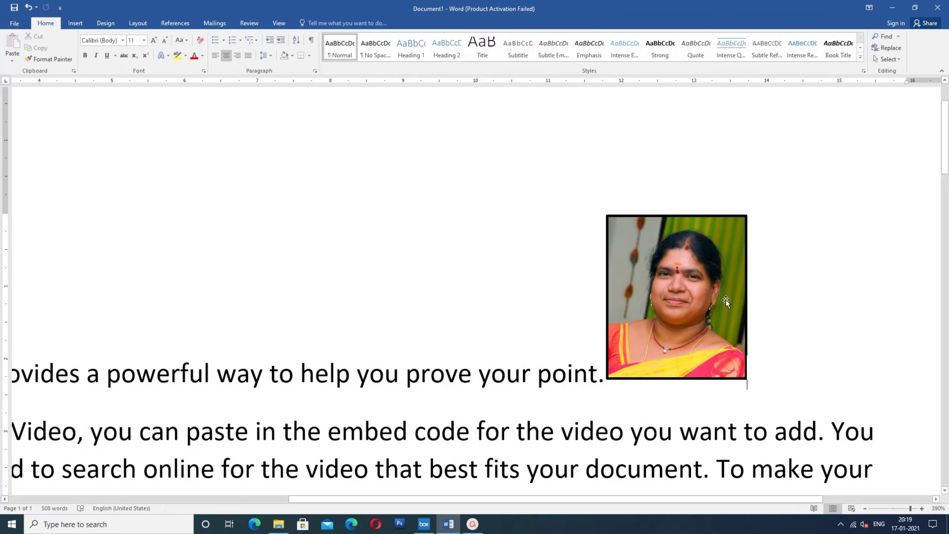
# - Select the bordered portrait and display its picture formatting options
pyautogui.click(725, 301)
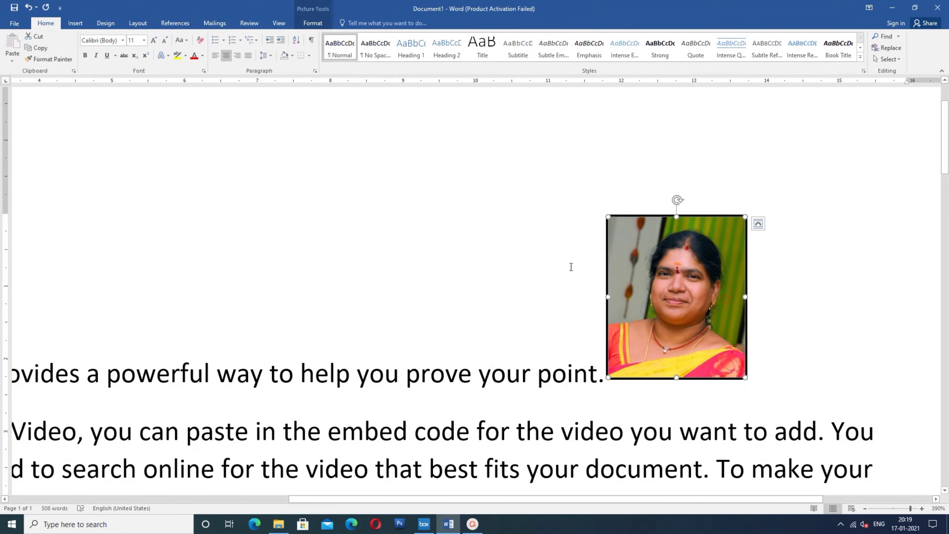
pyautogui.click(823, 197)
pyautogui.click(707, 333)
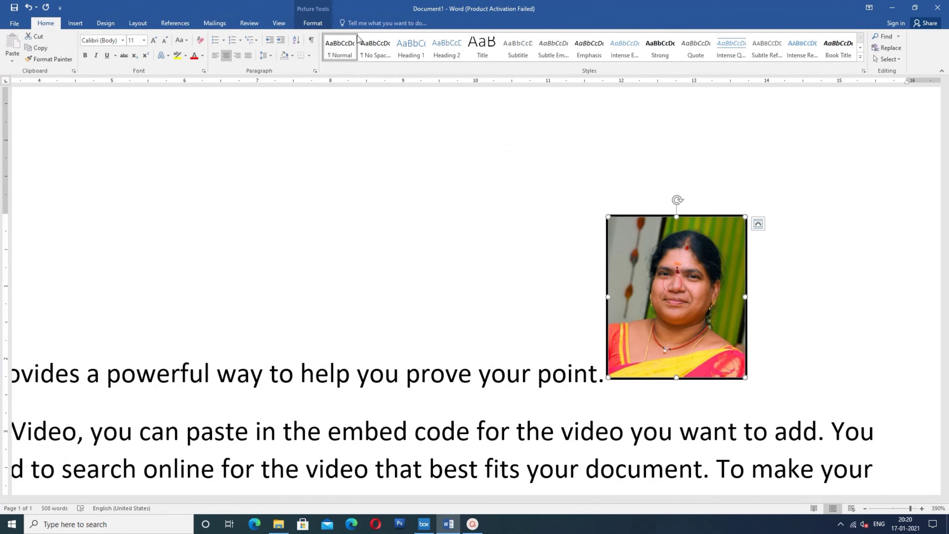
pyautogui.click(313, 23)
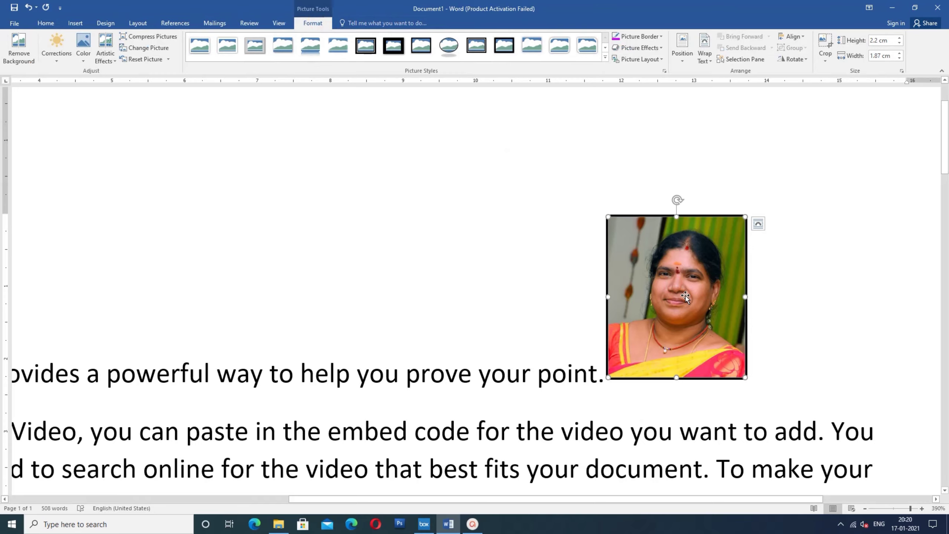